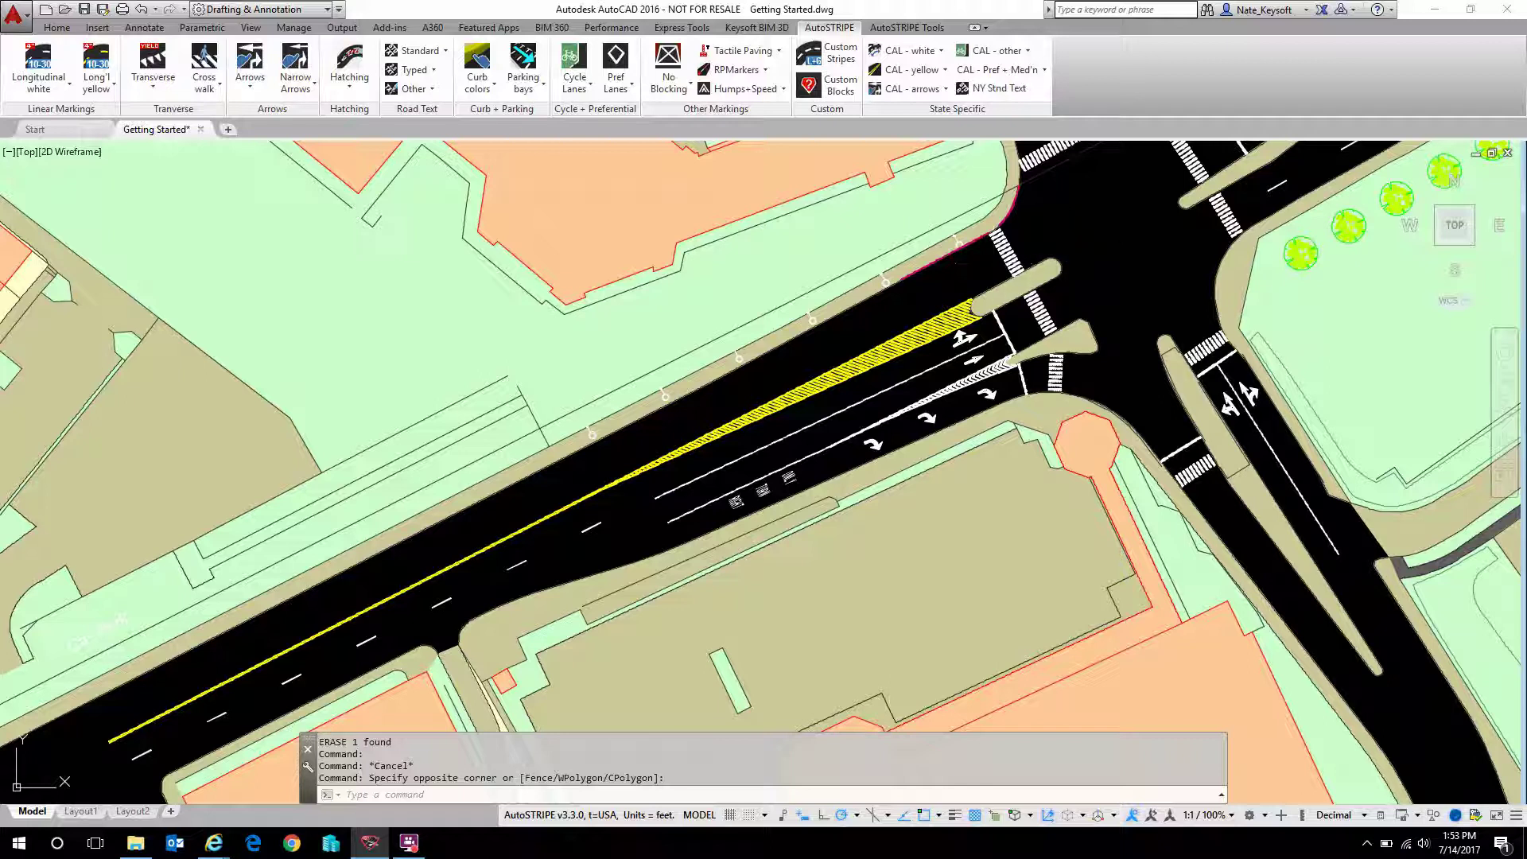
# Open the Parking bays dropdown on the AutoSTRIPE ribbon.
pyautogui.click(522, 90)
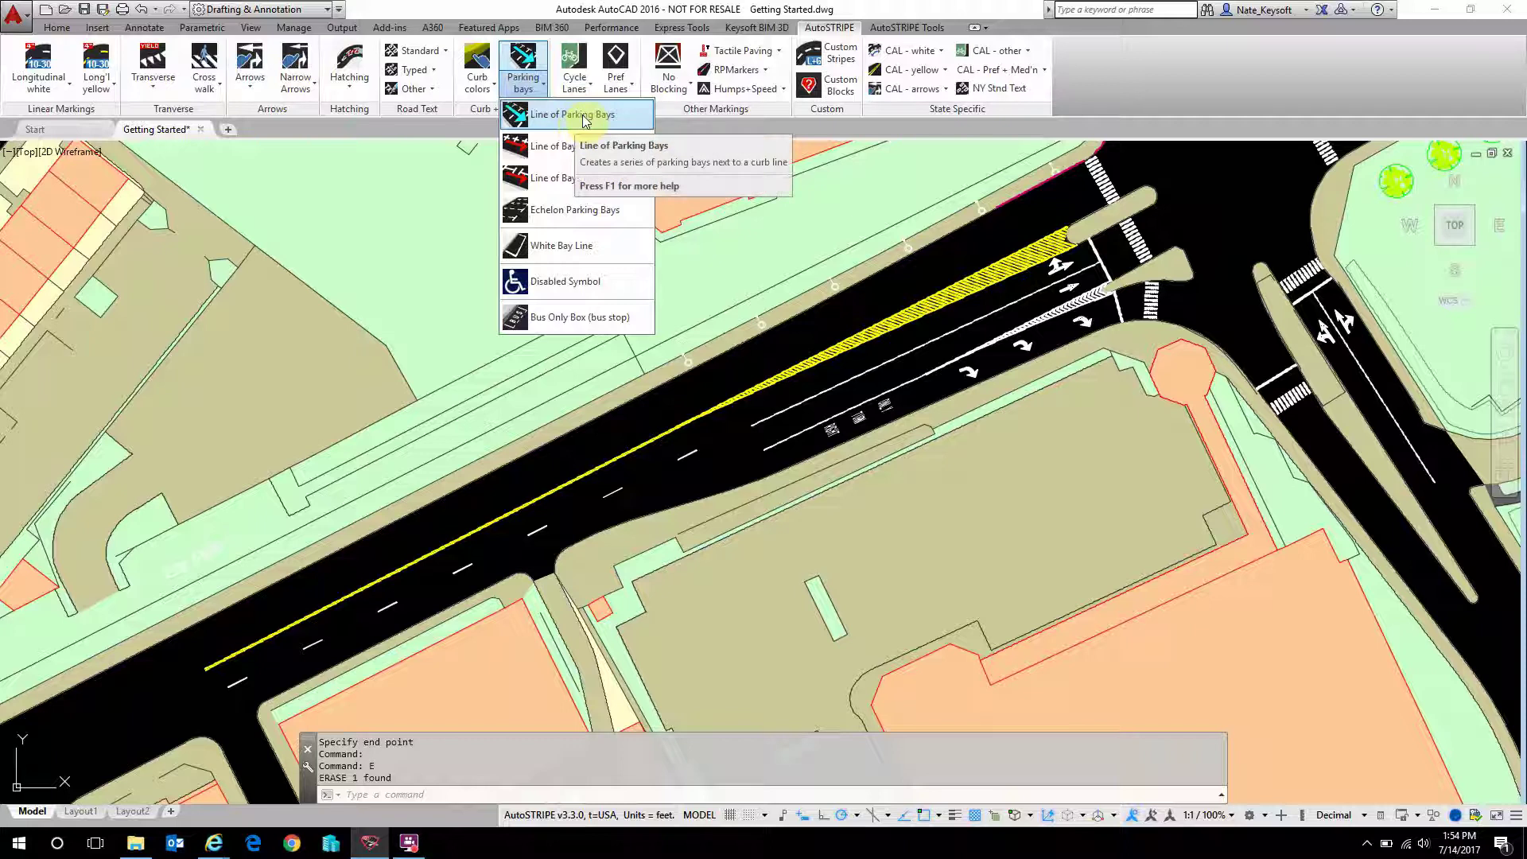
# Lay parking bays on the upper curb's carriageway side, from the intersection to the far left.
pyautogui.click(583, 116)
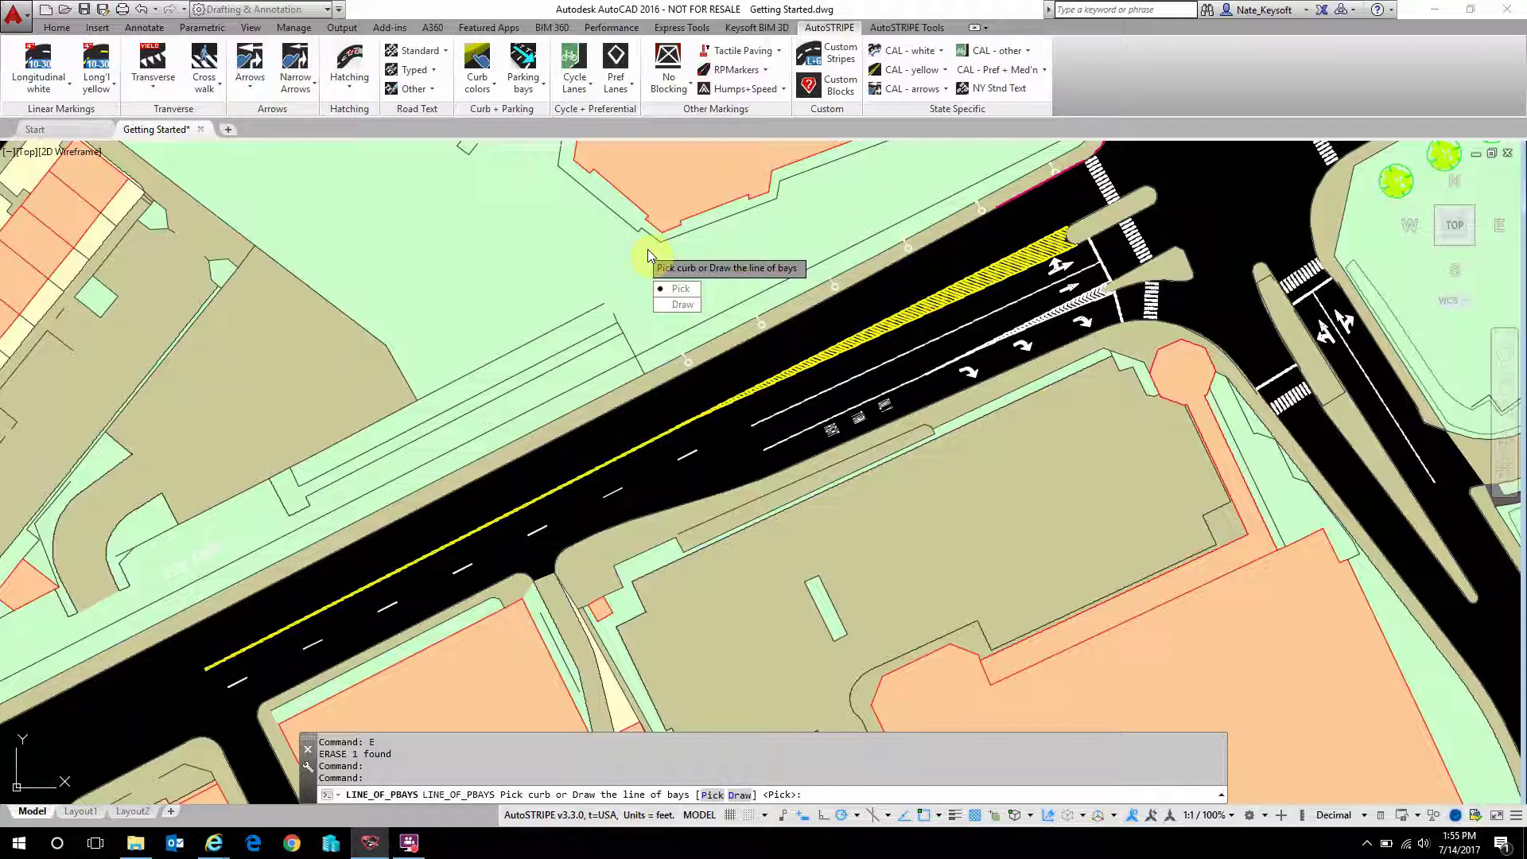
pyautogui.click(680, 293)
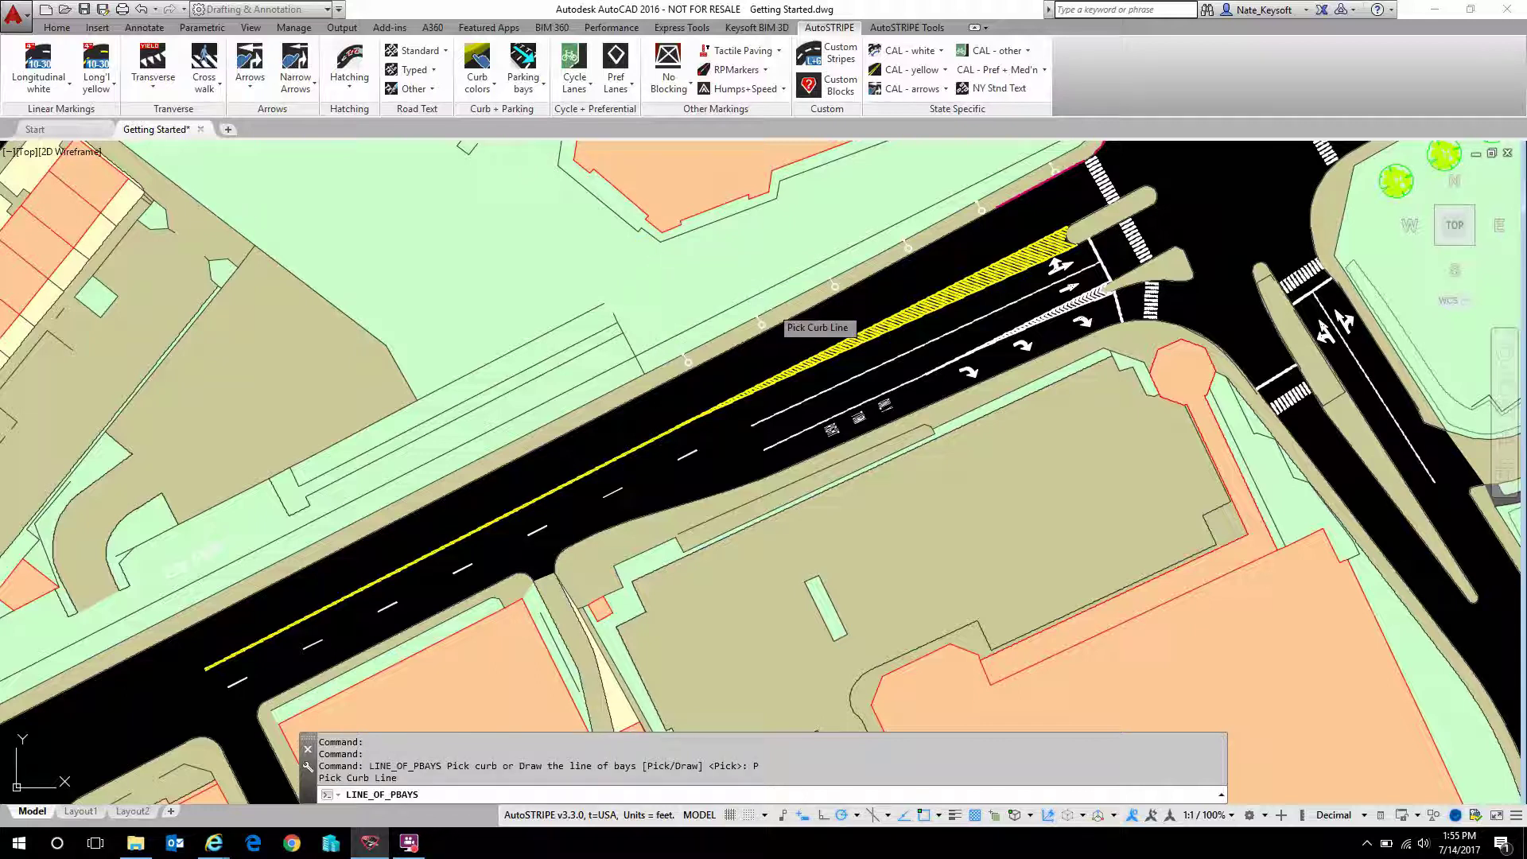
pyautogui.click(818, 303)
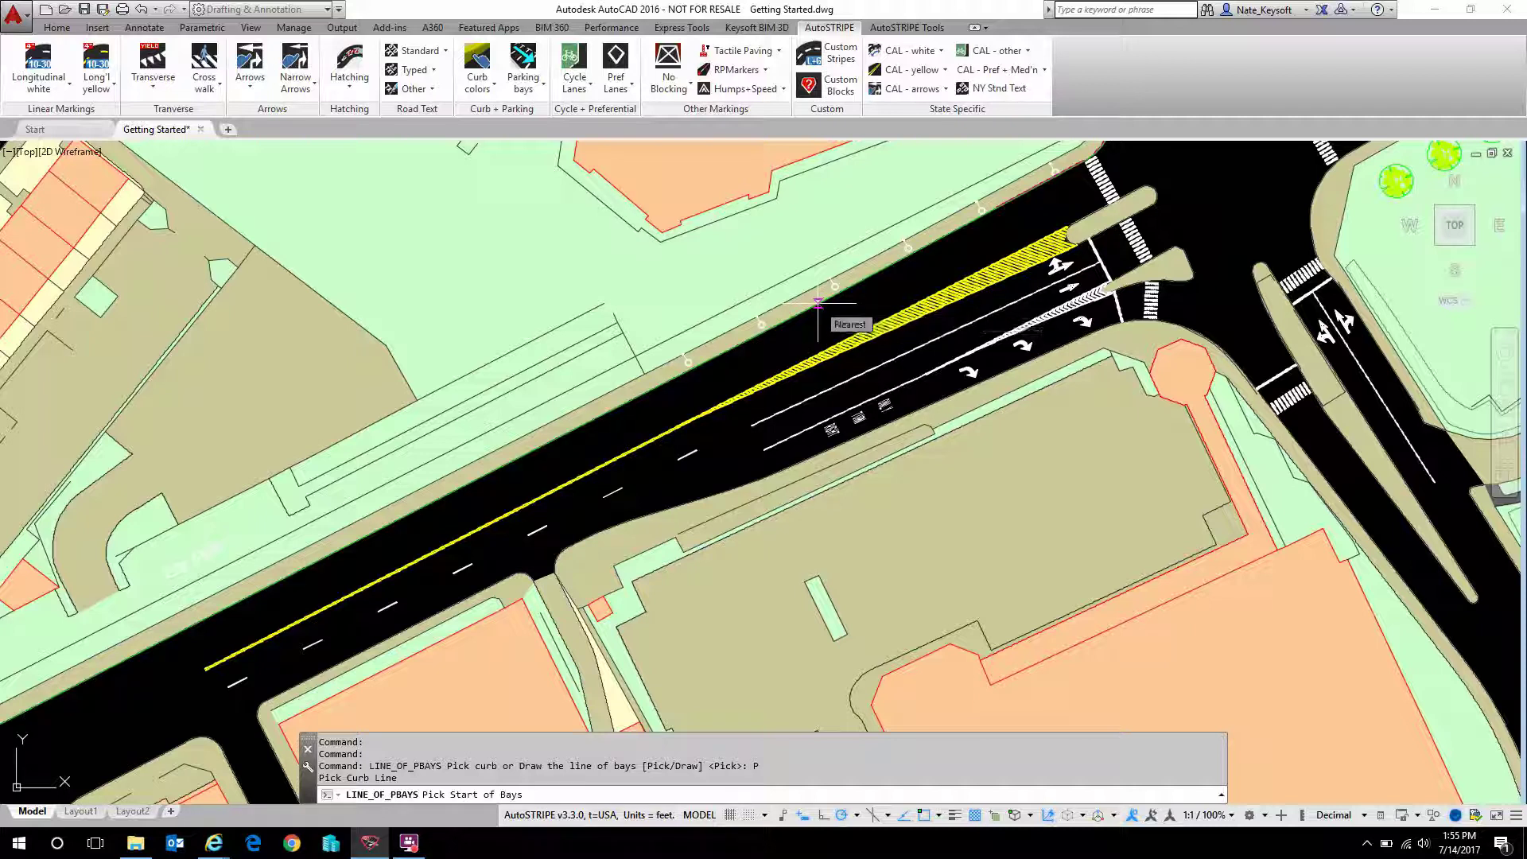
pyautogui.click(996, 207)
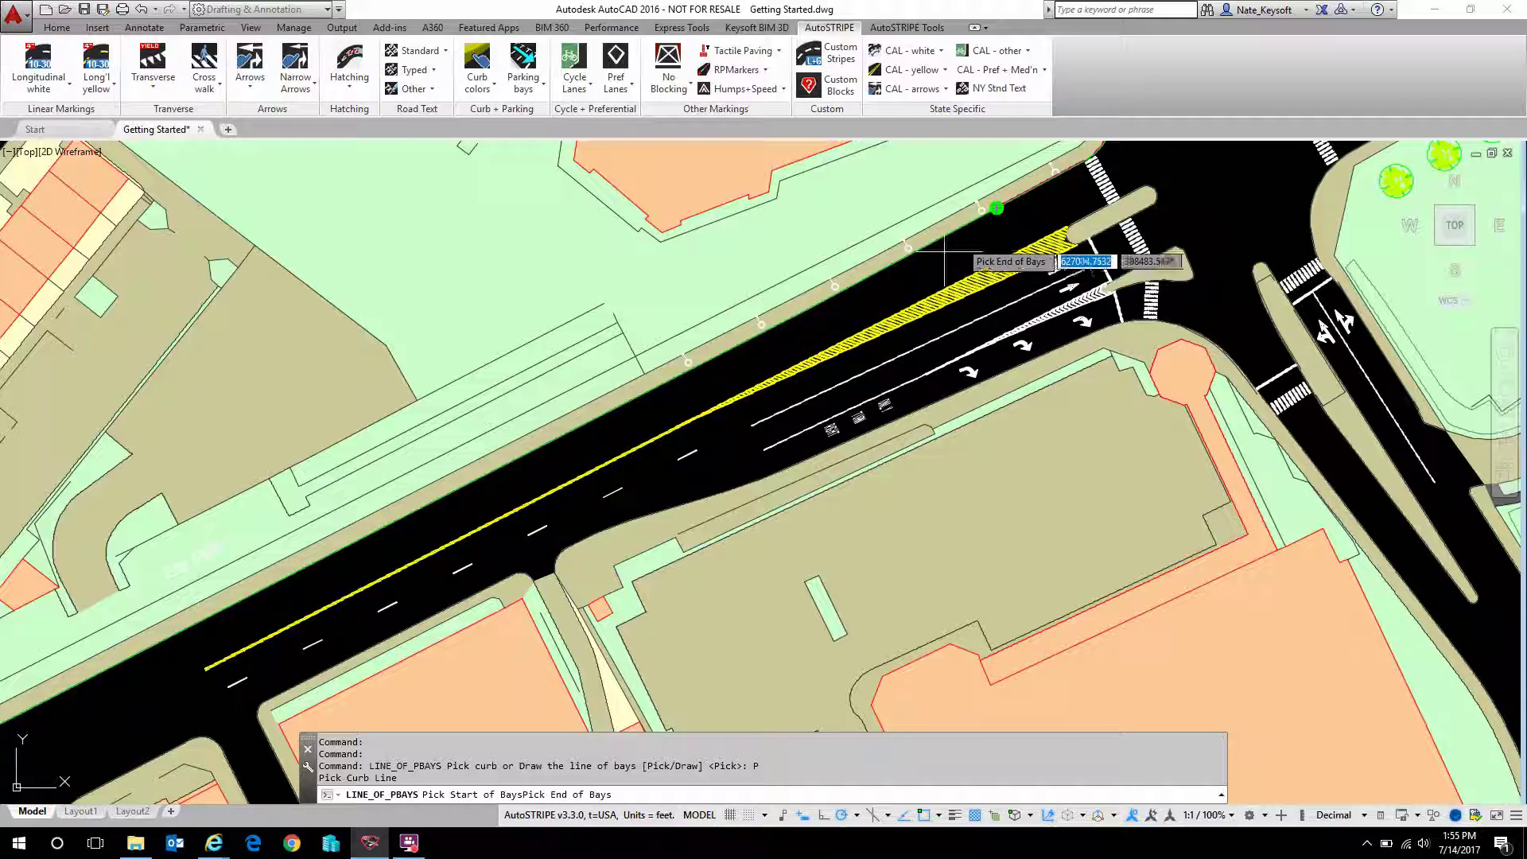
pyautogui.click(191, 627)
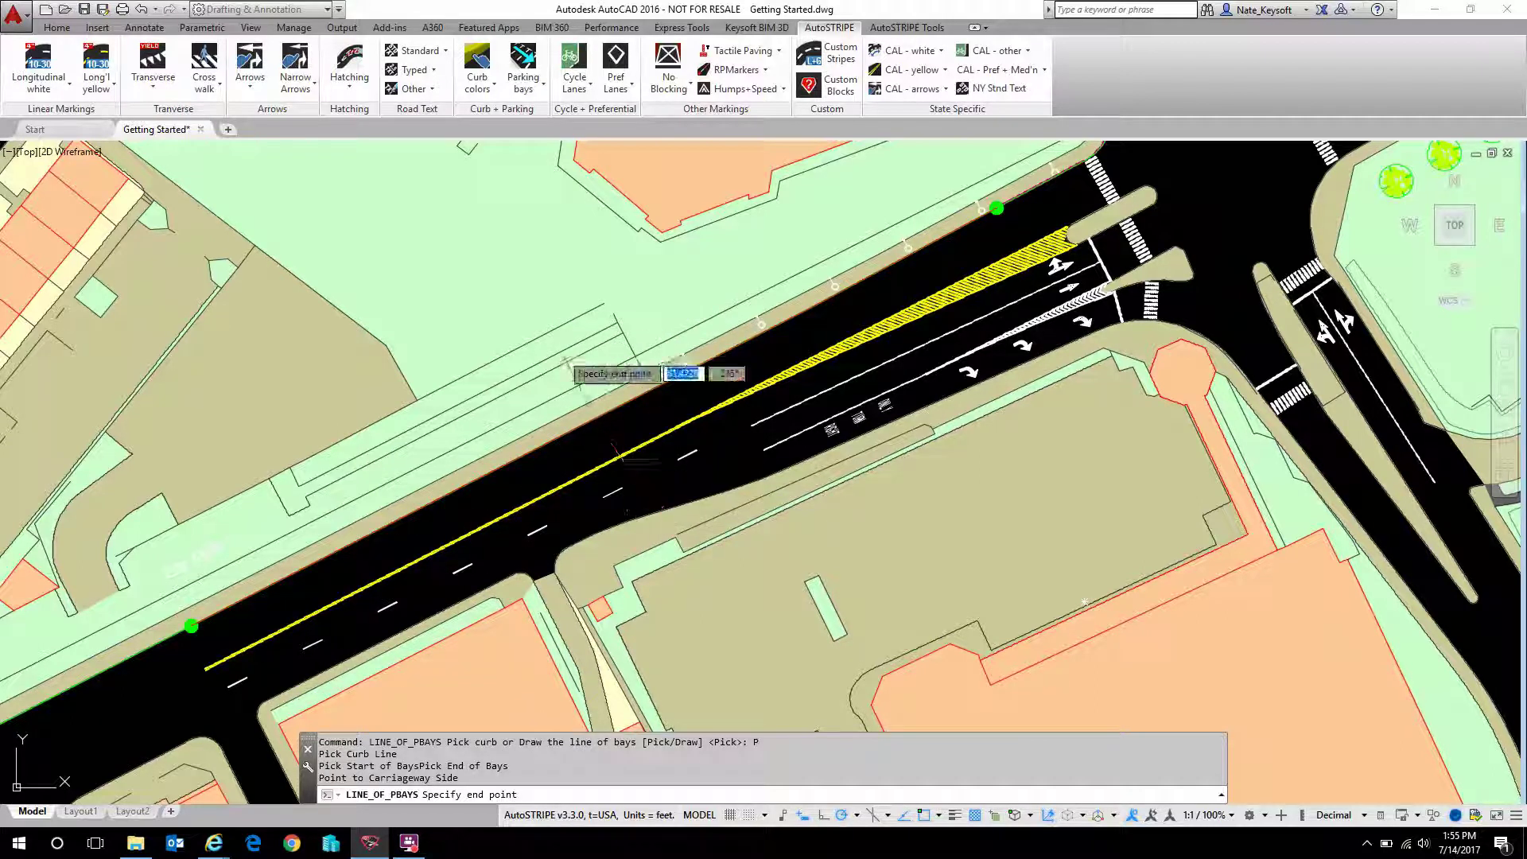
pyautogui.scroll(2, 640, 489)
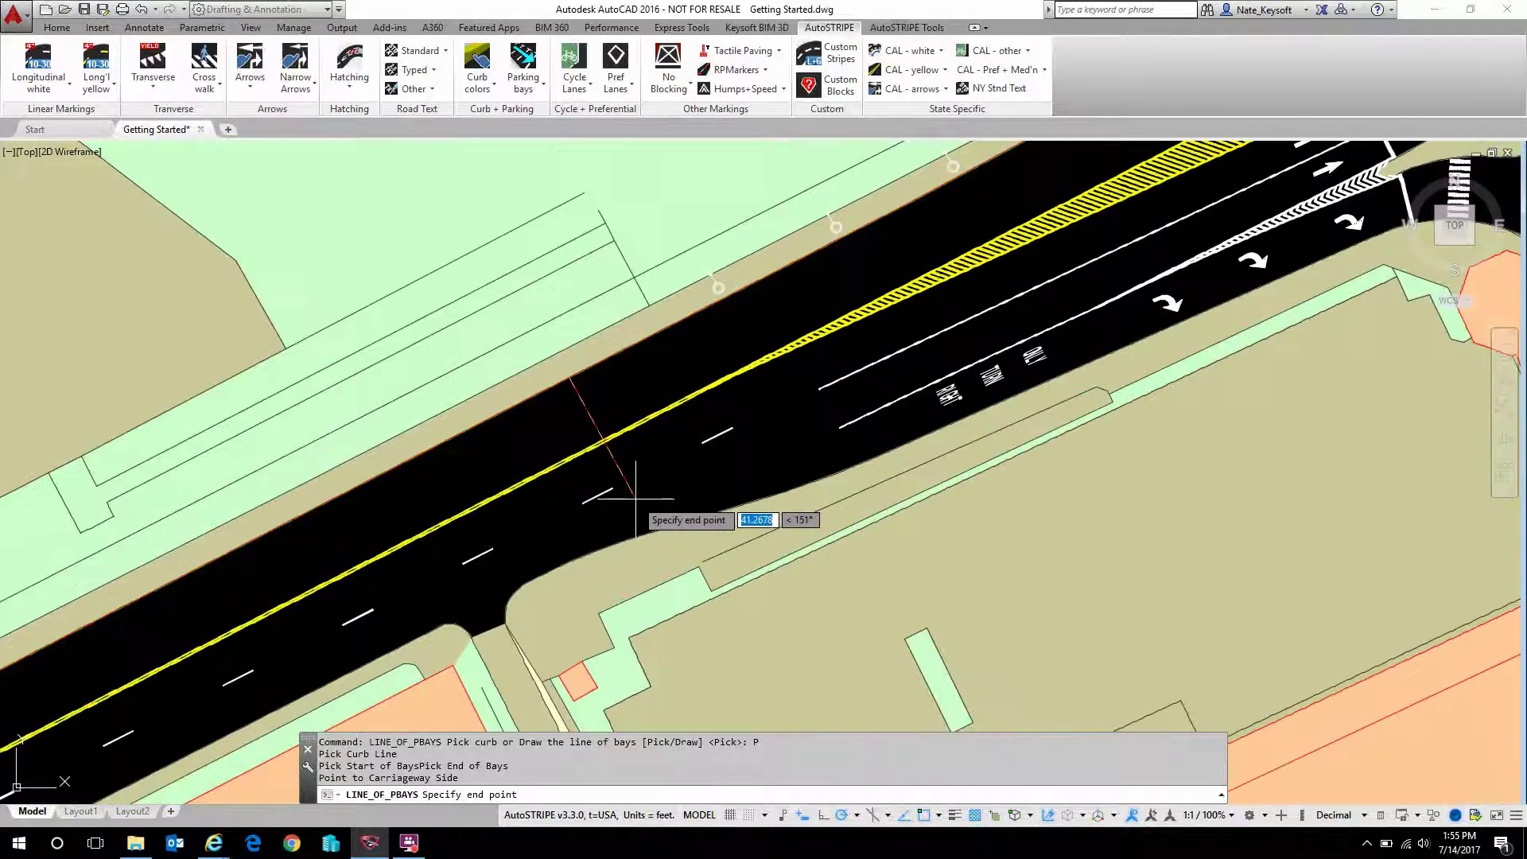
pyautogui.click(635, 498)
pyautogui.scroll(-1, 635, 499)
pyautogui.scroll(-1, 730, 377)
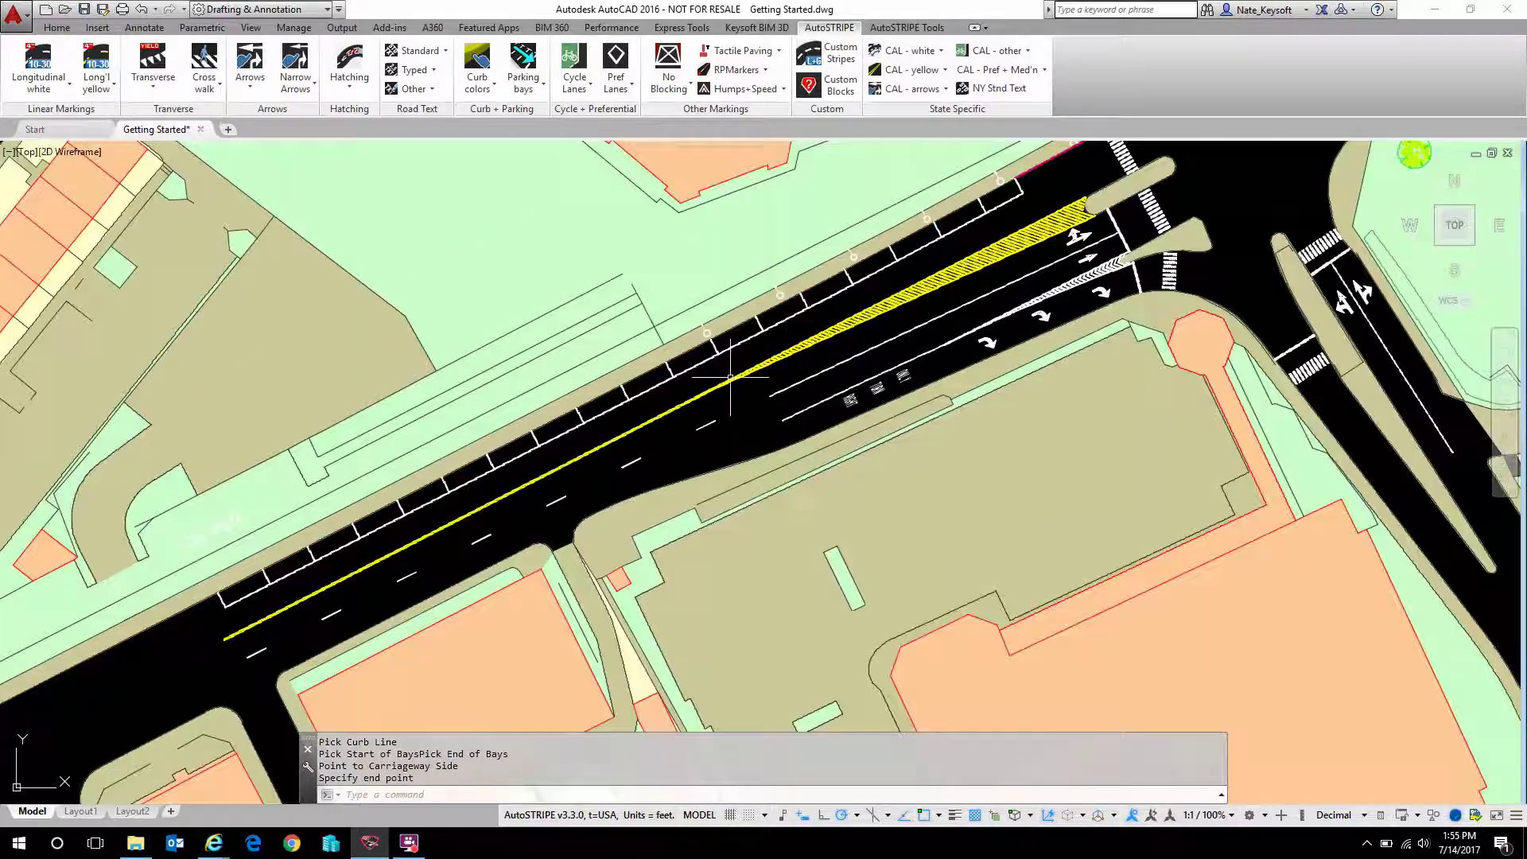
# Select the curb polyline and move its intersection-end grip, finally returning it to the intersection.
pyautogui.click(975, 221)
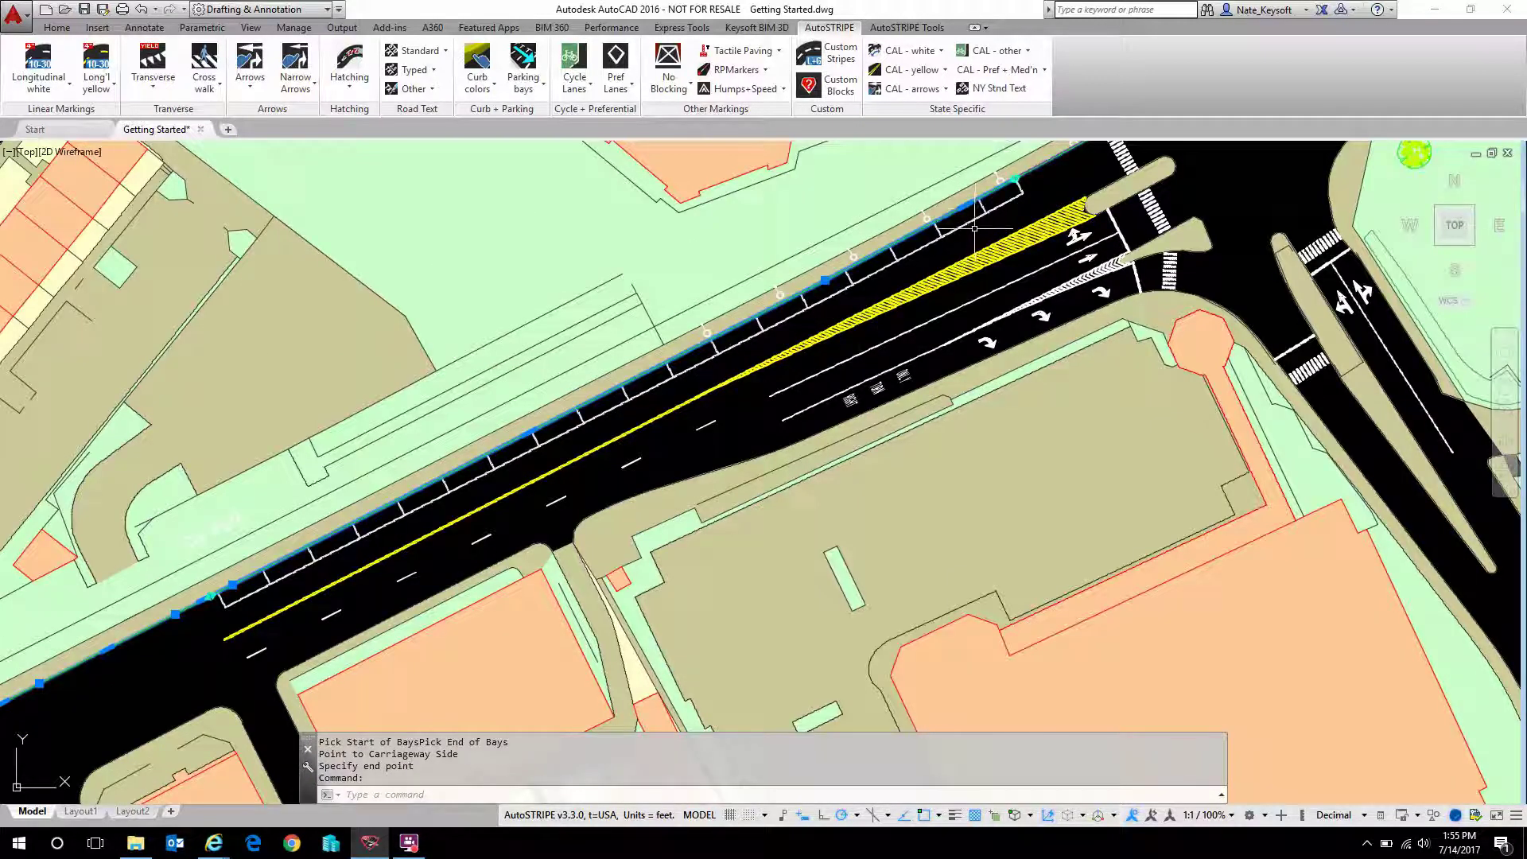
pyautogui.scroll(2, 1021, 163)
pyautogui.scroll(1, 1021, 163)
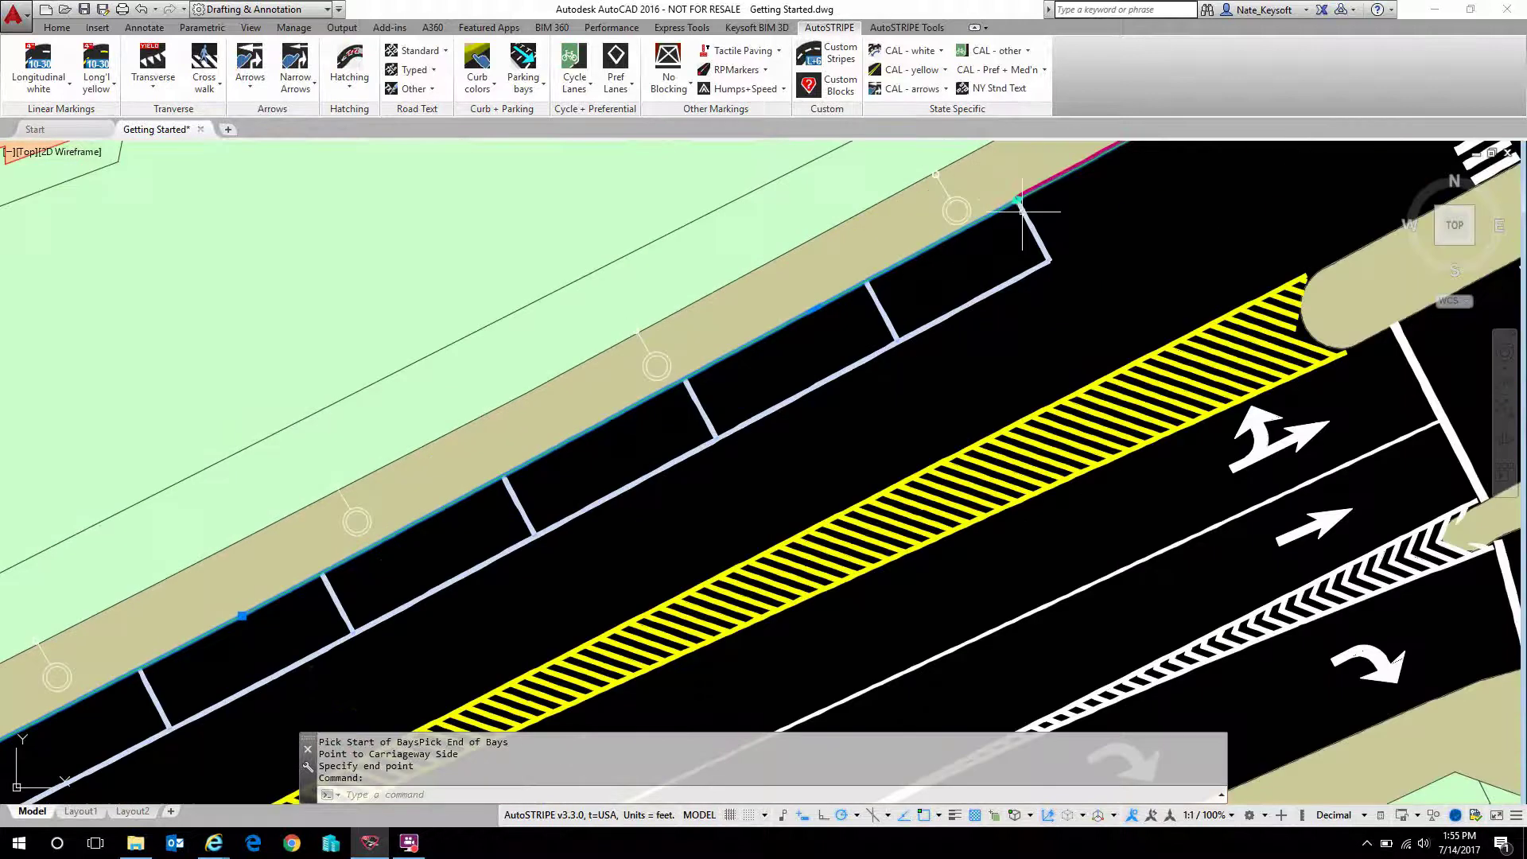
pyautogui.click(1018, 199)
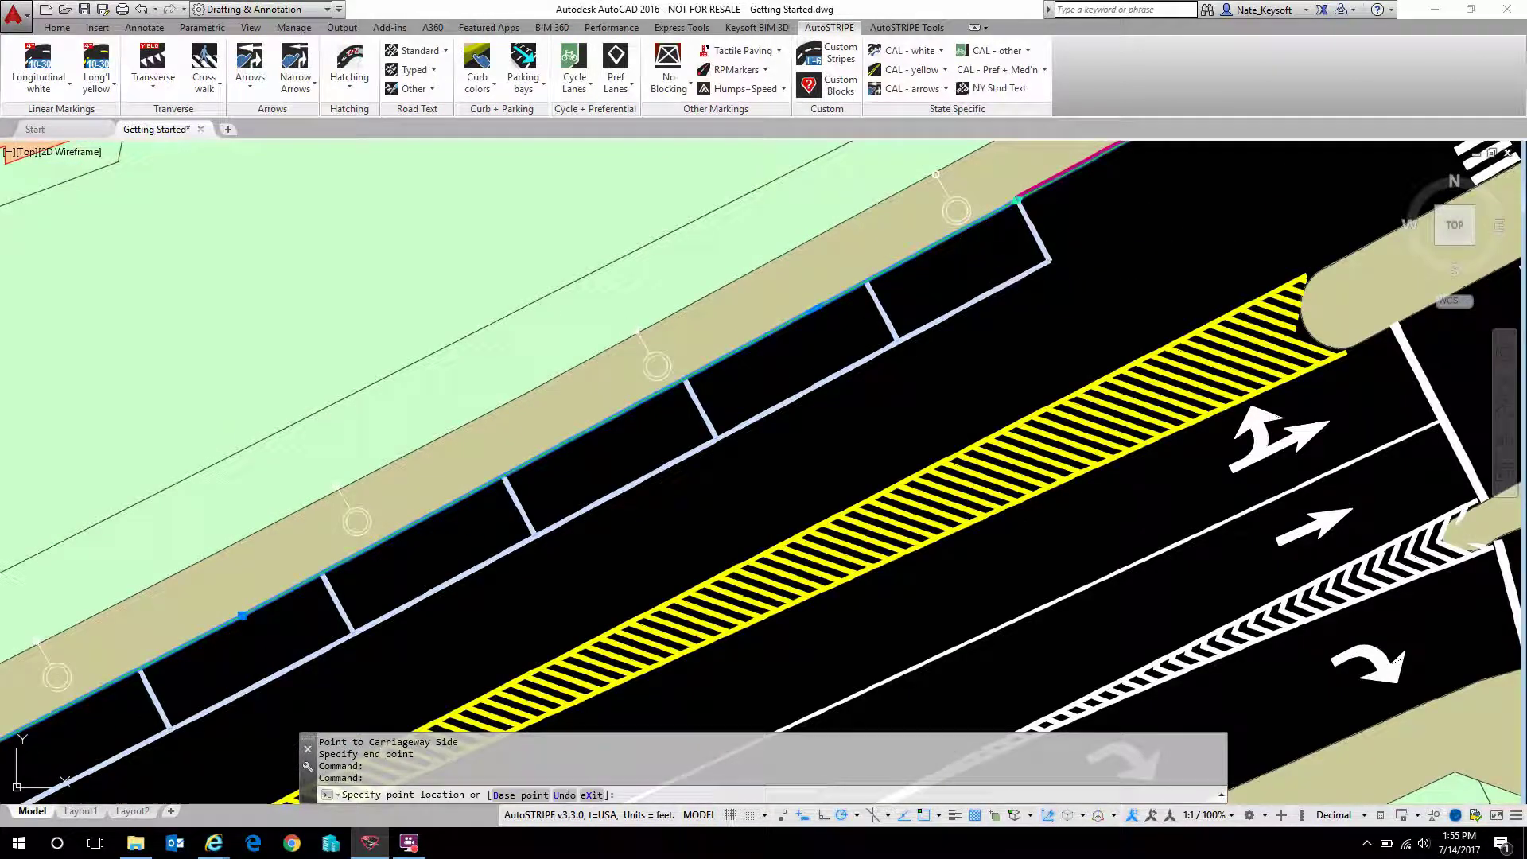
pyautogui.click(911, 260)
pyautogui.click(909, 258)
pyautogui.click(776, 326)
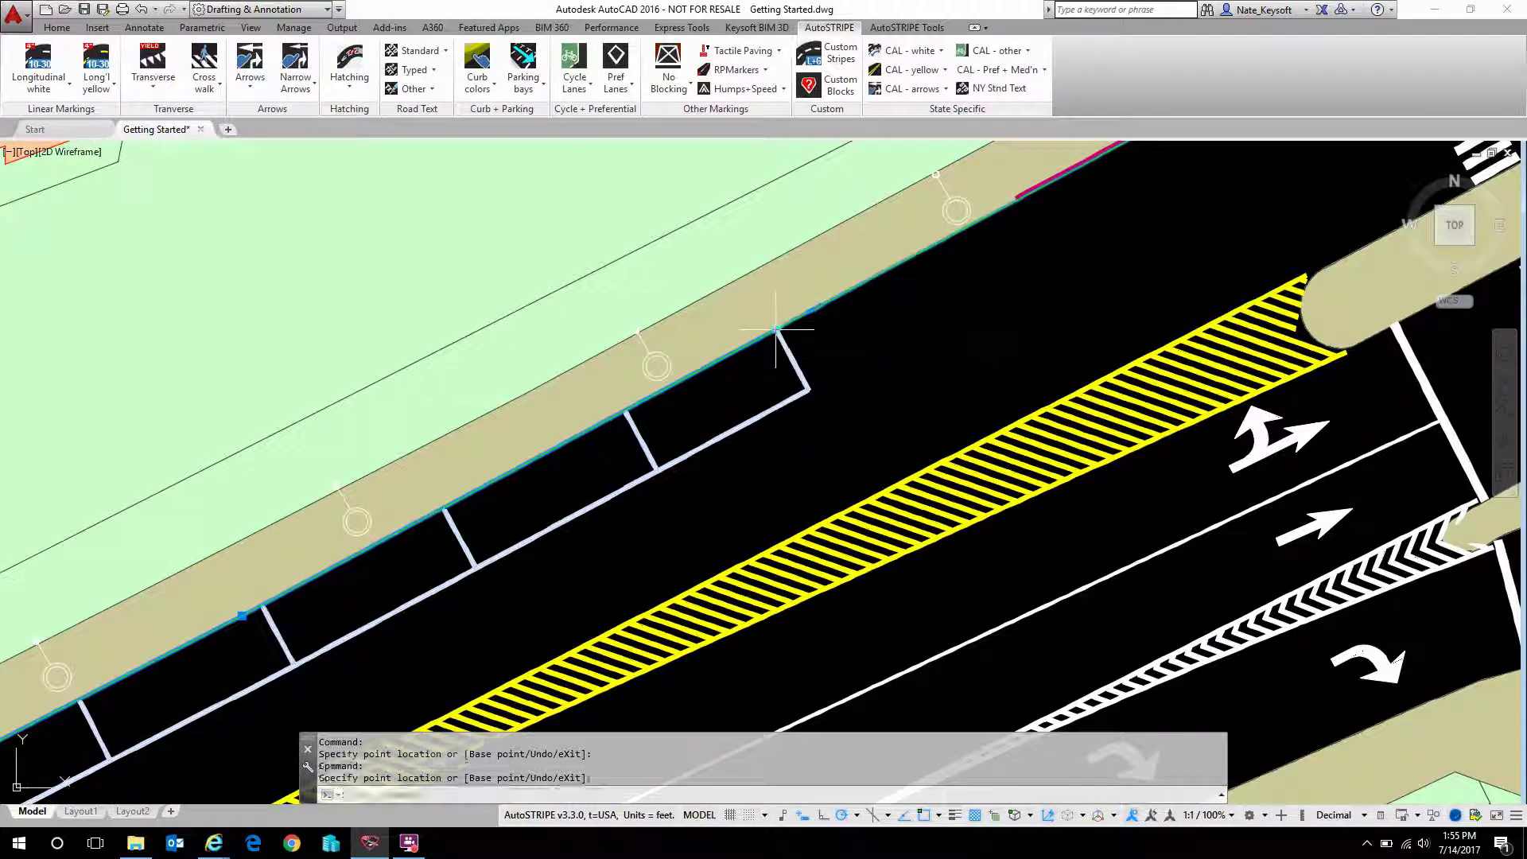
pyautogui.click(1018, 199)
pyautogui.click(1018, 199)
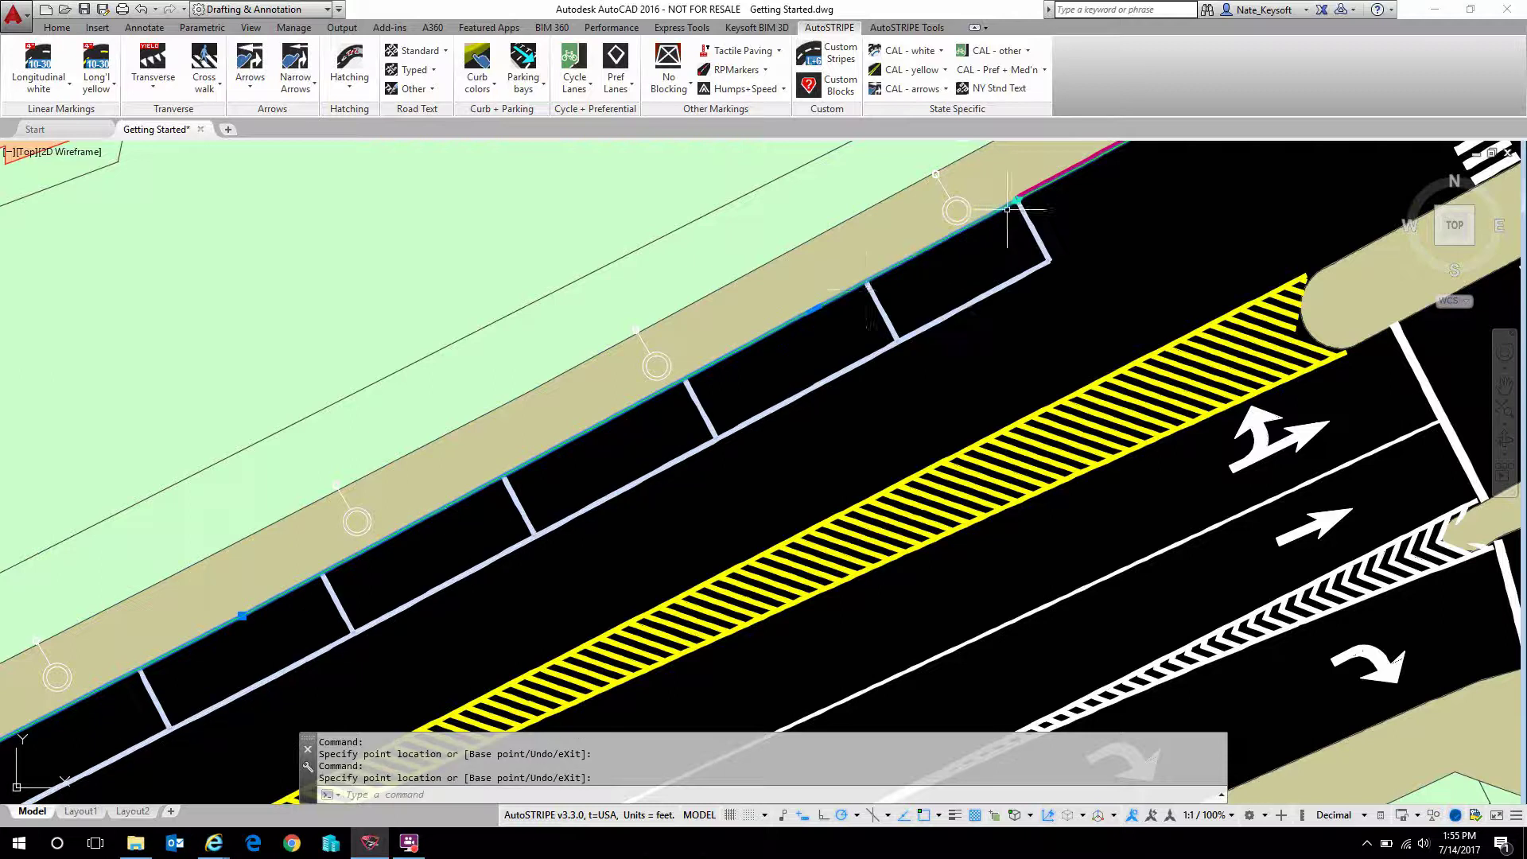
pyautogui.scroll(-5, 914, 318)
# Move the curb's left-end grips beside the bays, snapping the last one to the bay corner.
pyautogui.moveTo(572, 422); pyautogui.dragTo(945, 270, button='middle')
pyautogui.scroll(8, 641, 420)
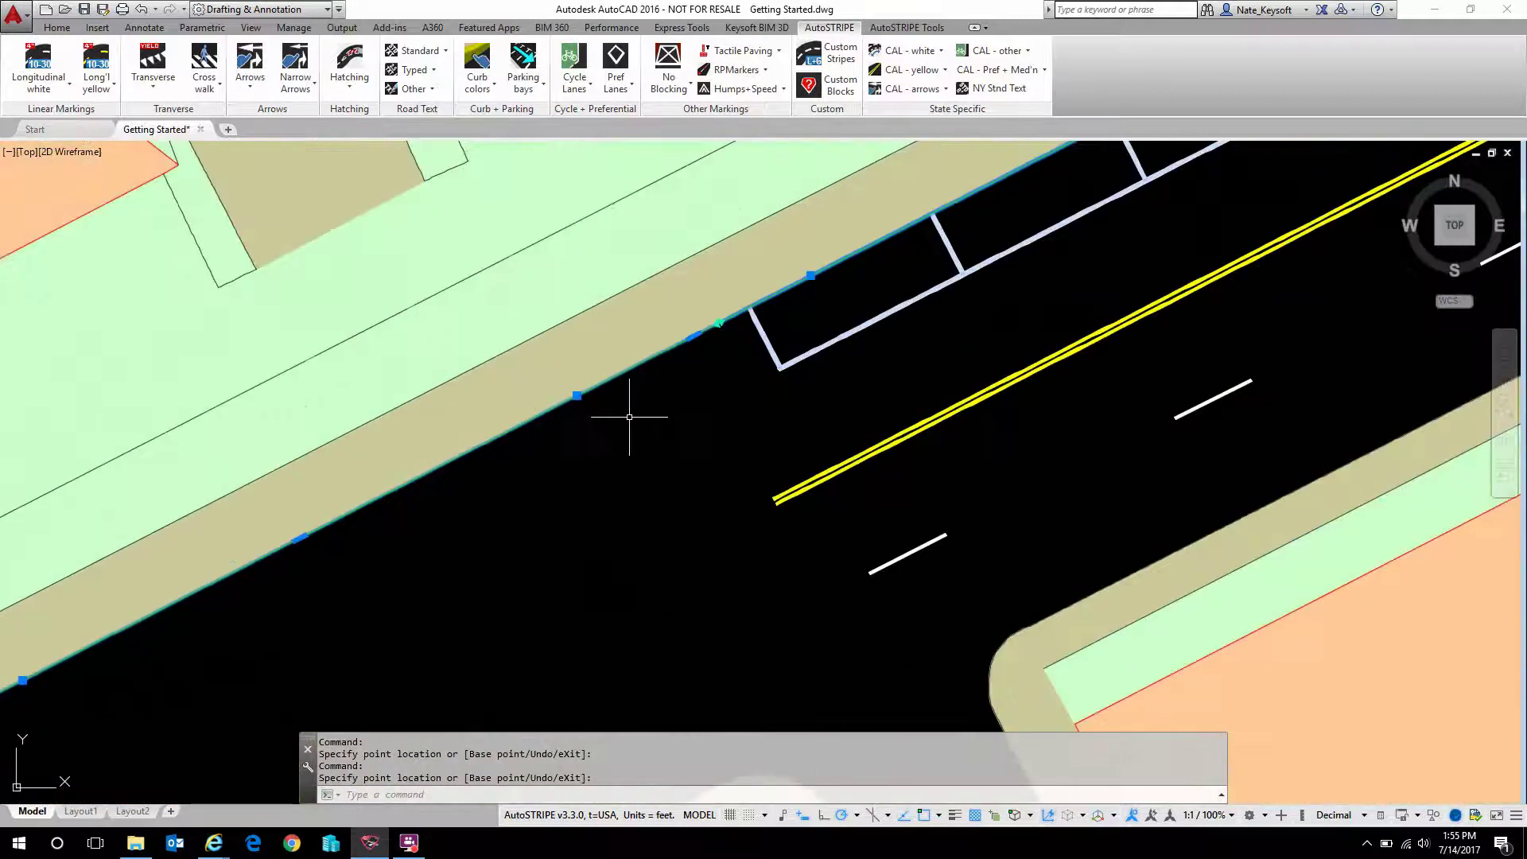
pyautogui.click(718, 322)
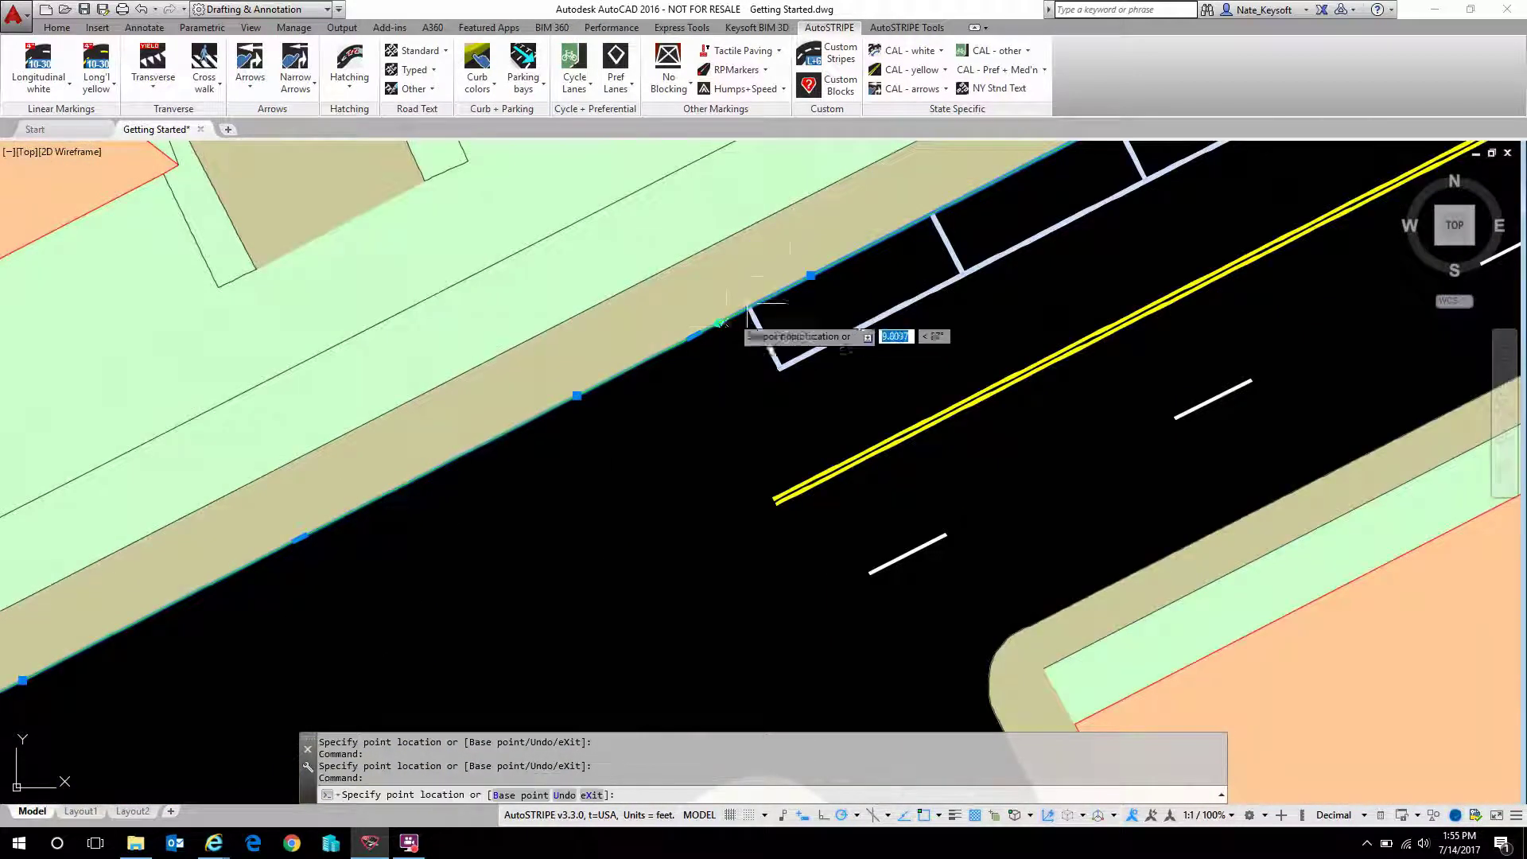
pyautogui.click(800, 272)
pyautogui.scroll(-5, 799, 272)
pyautogui.scroll(6, 793, 300)
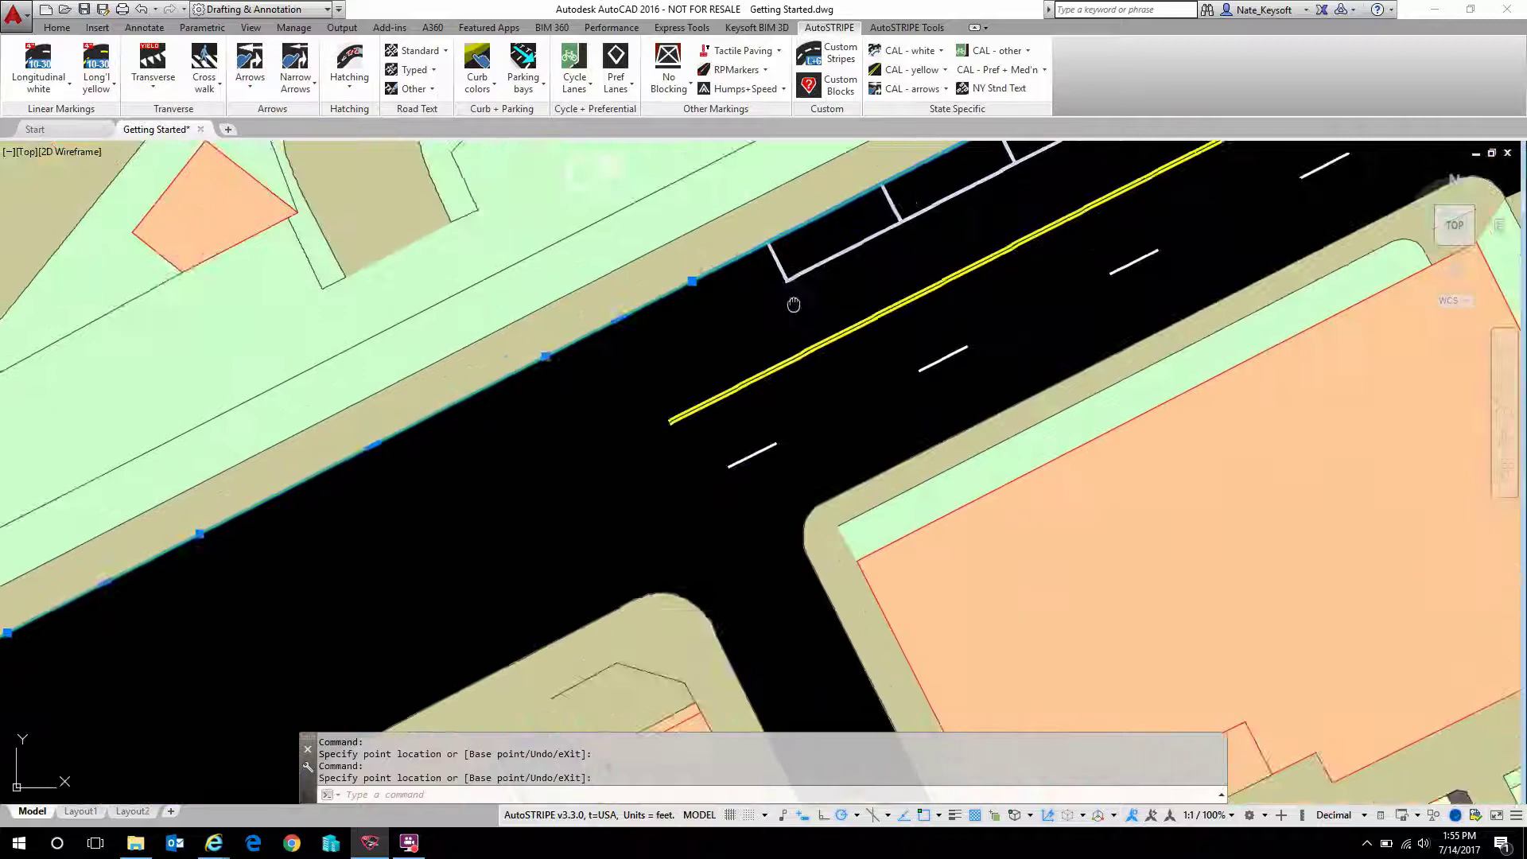
pyautogui.scroll(-5, 598, 402)
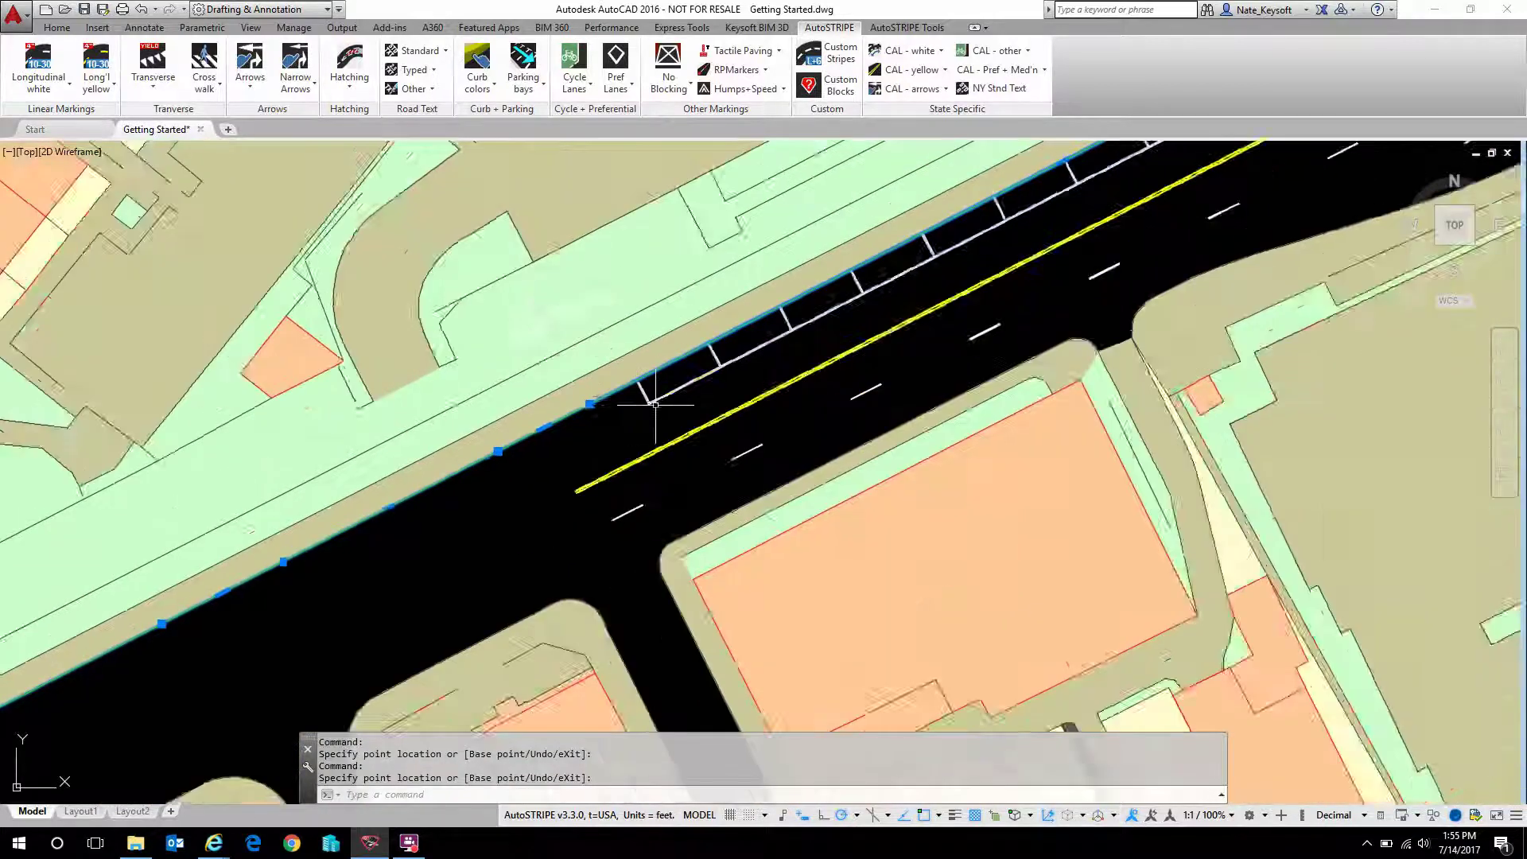
pyautogui.scroll(5, 657, 391)
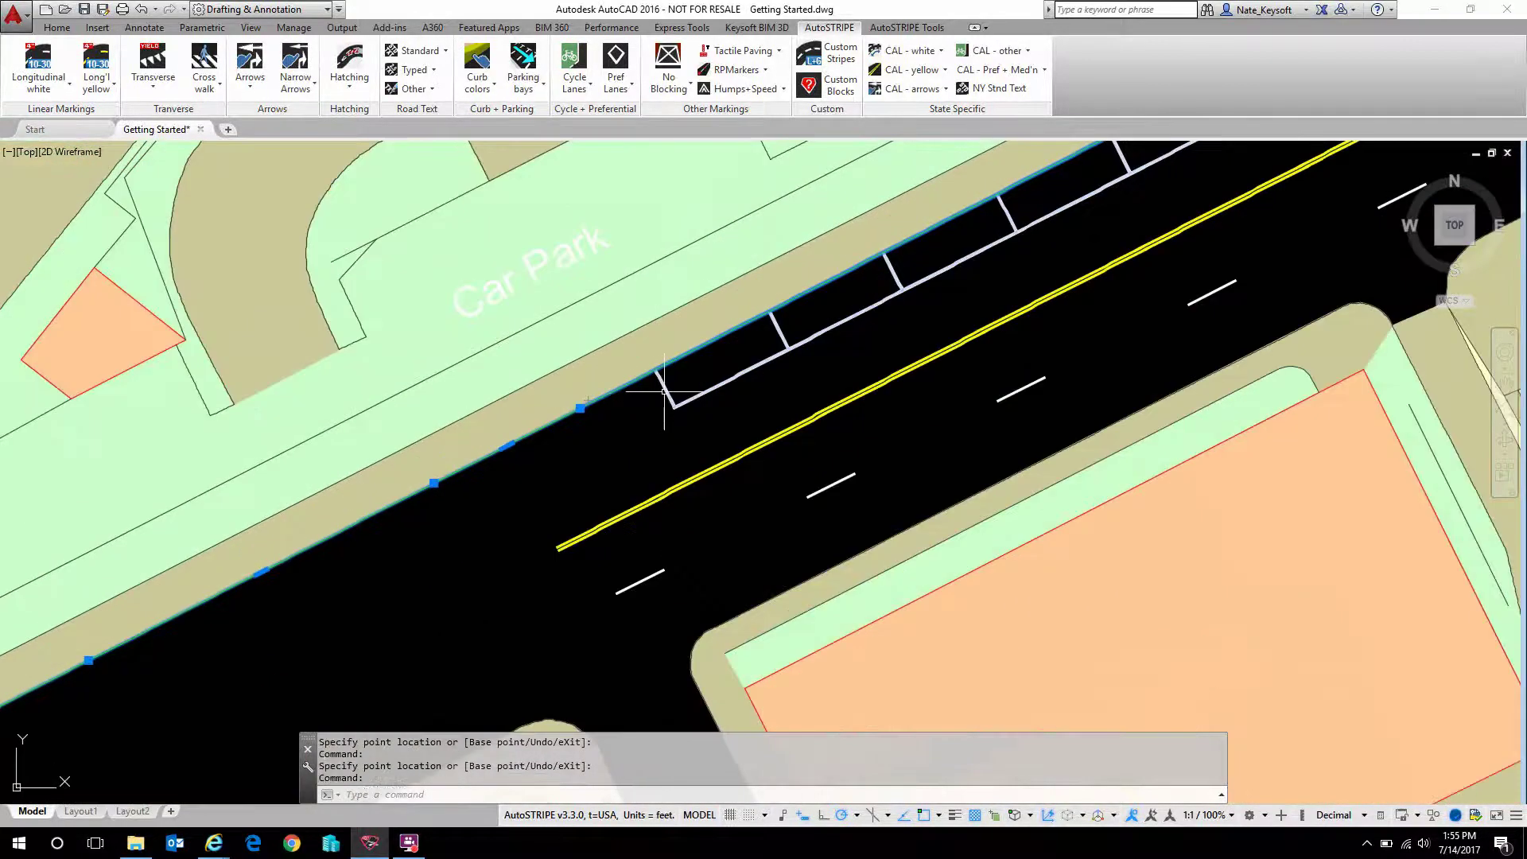
pyautogui.click(580, 408)
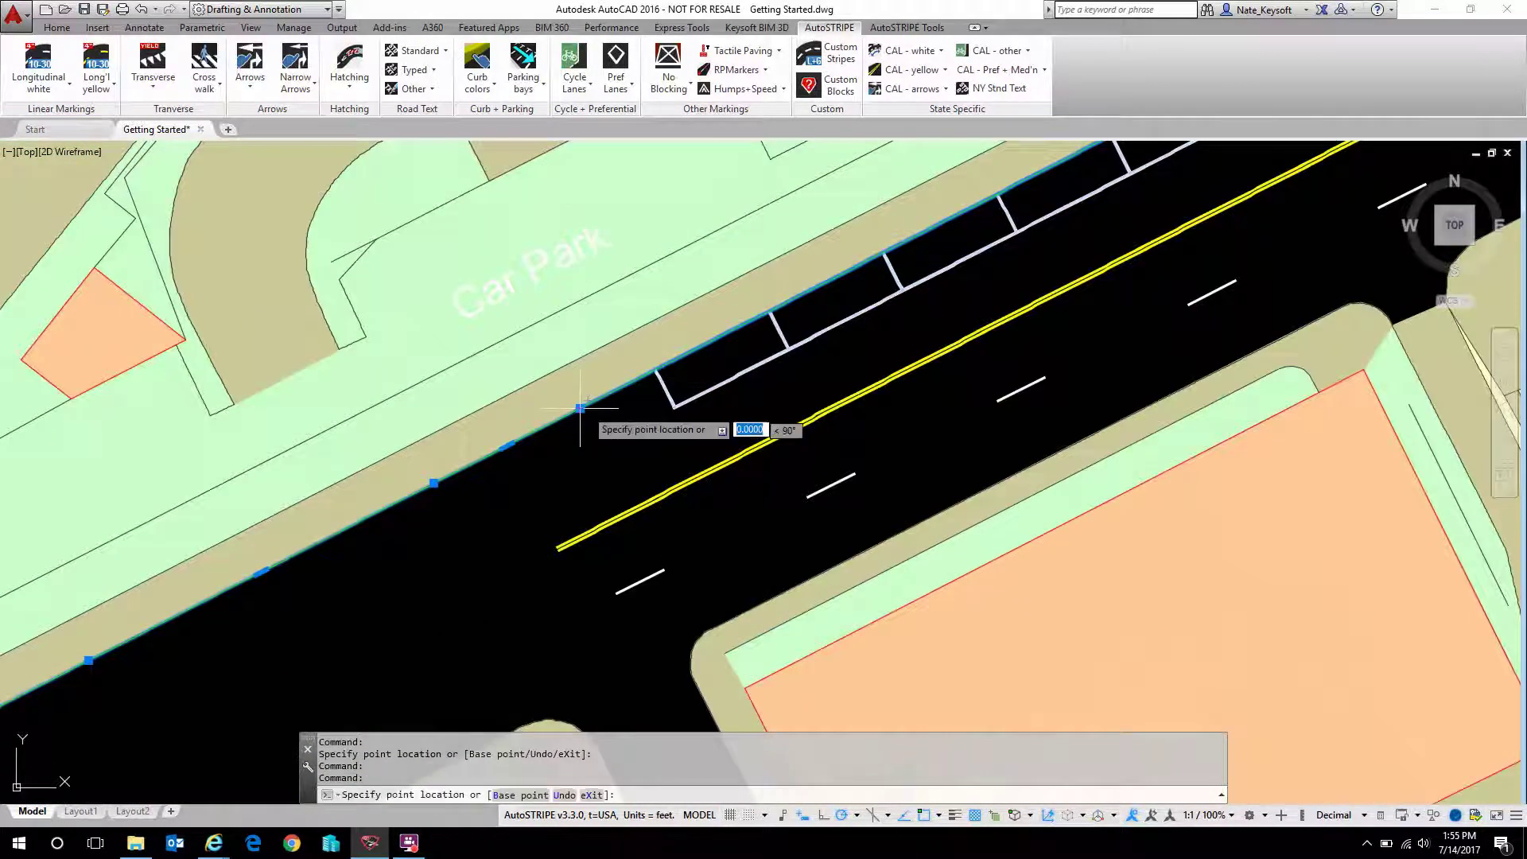
pyautogui.click(657, 374)
pyautogui.scroll(-1, 662, 388)
pyautogui.scroll(-2, 59, 782)
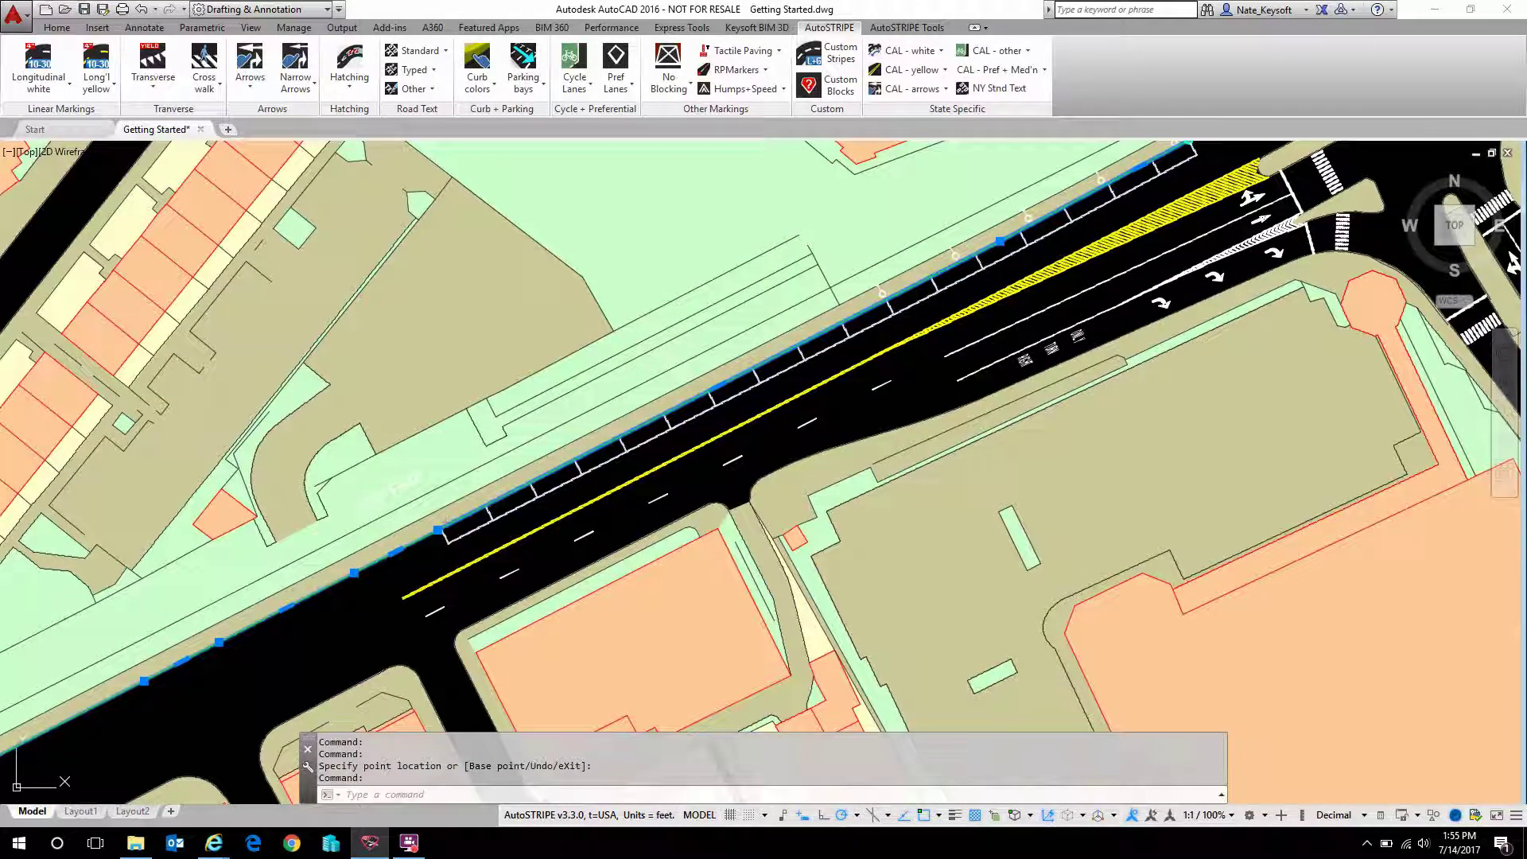
# Set Bay Length 18 and Bay Width 10 in Feature Properties, then select the curb bay line.
pyautogui.doubleClick(700, 417)
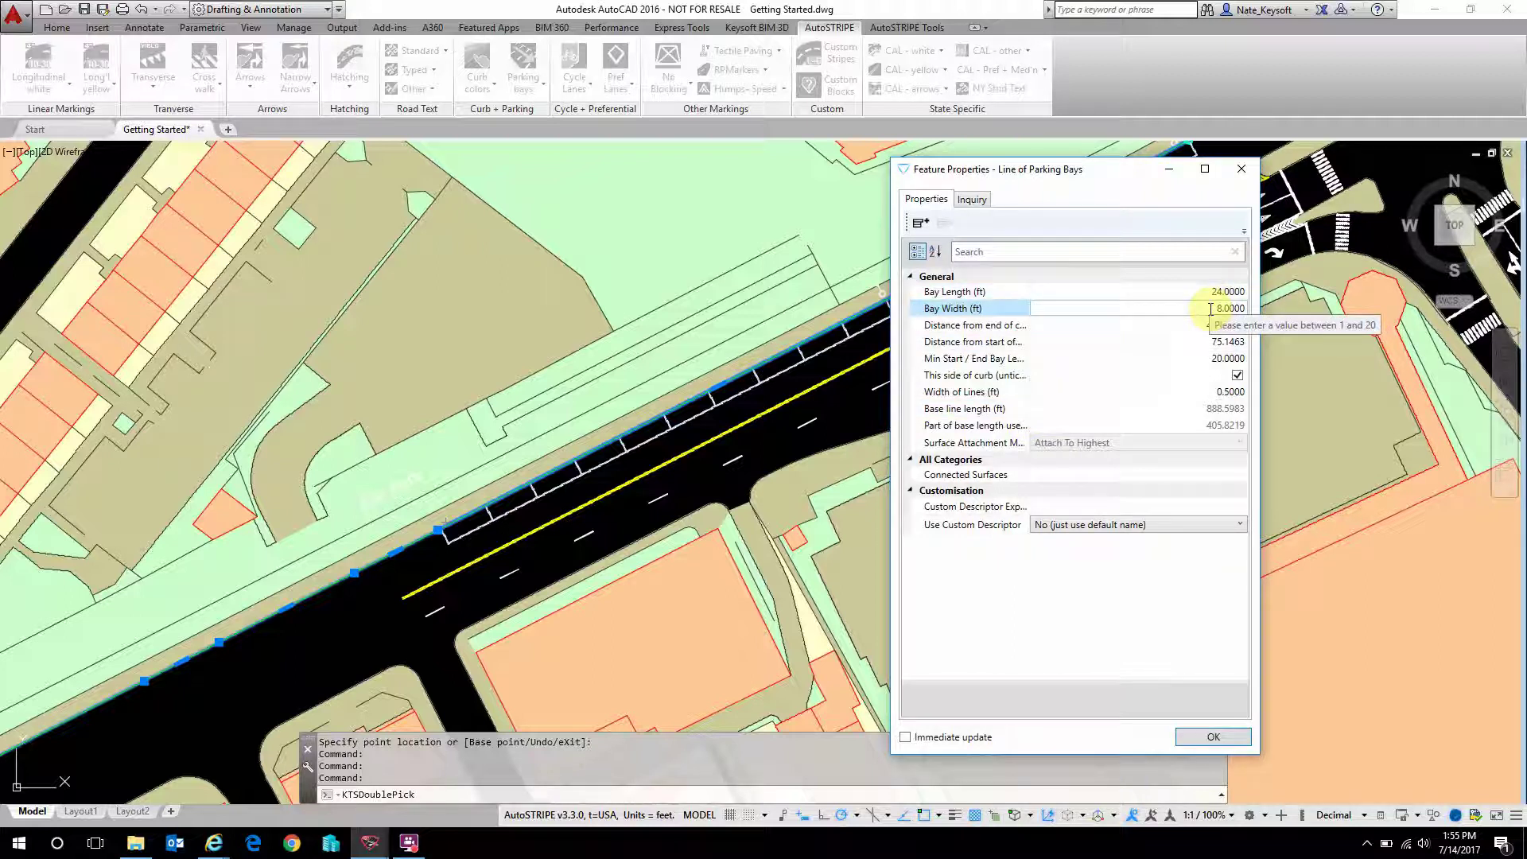
pyautogui.click(1217, 291)
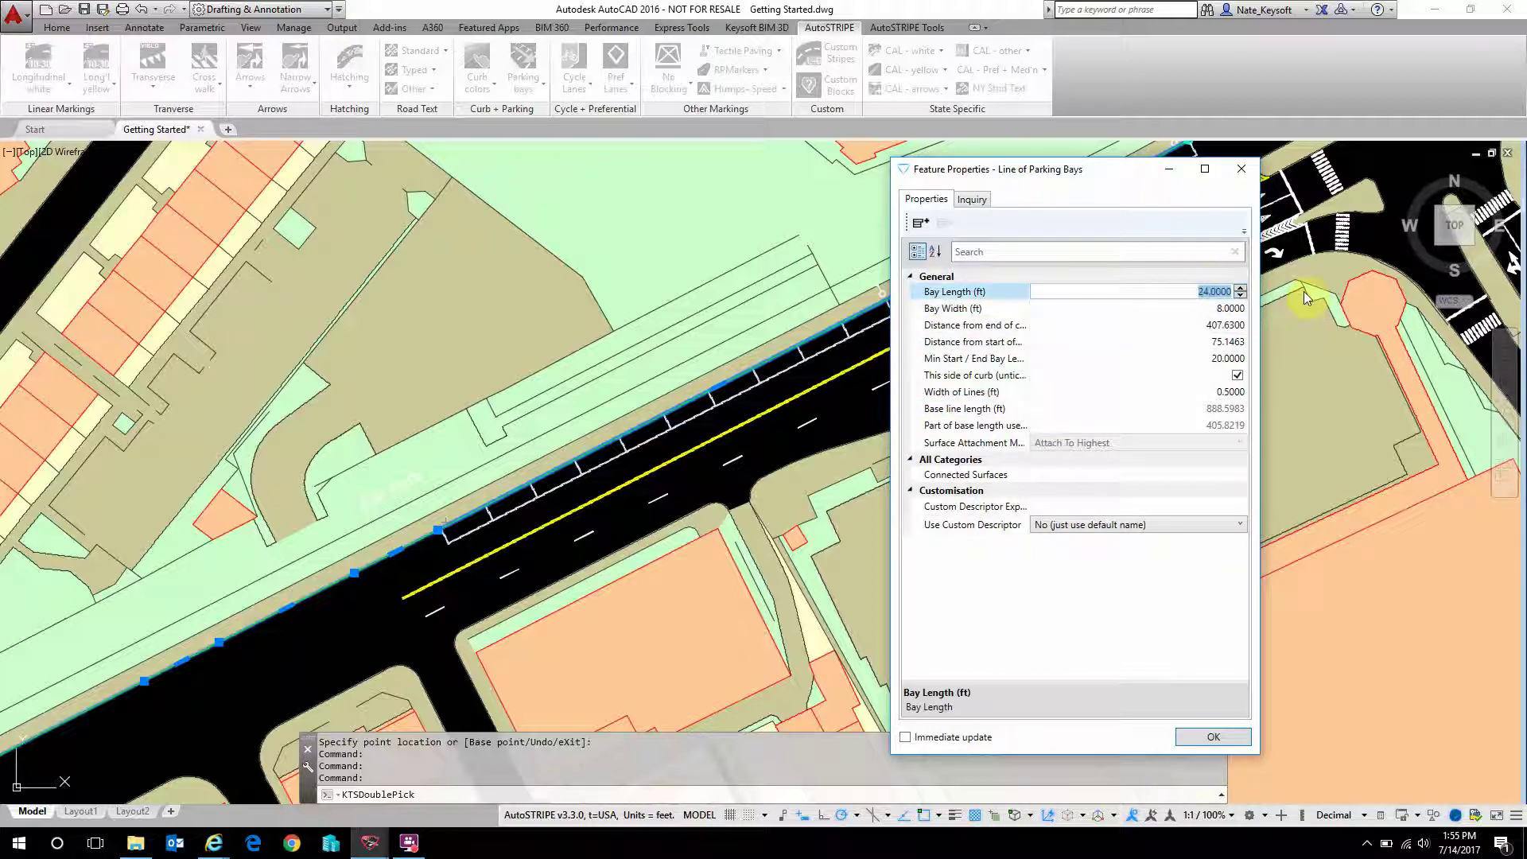
pyautogui.write('18')
pyautogui.click(1220, 309)
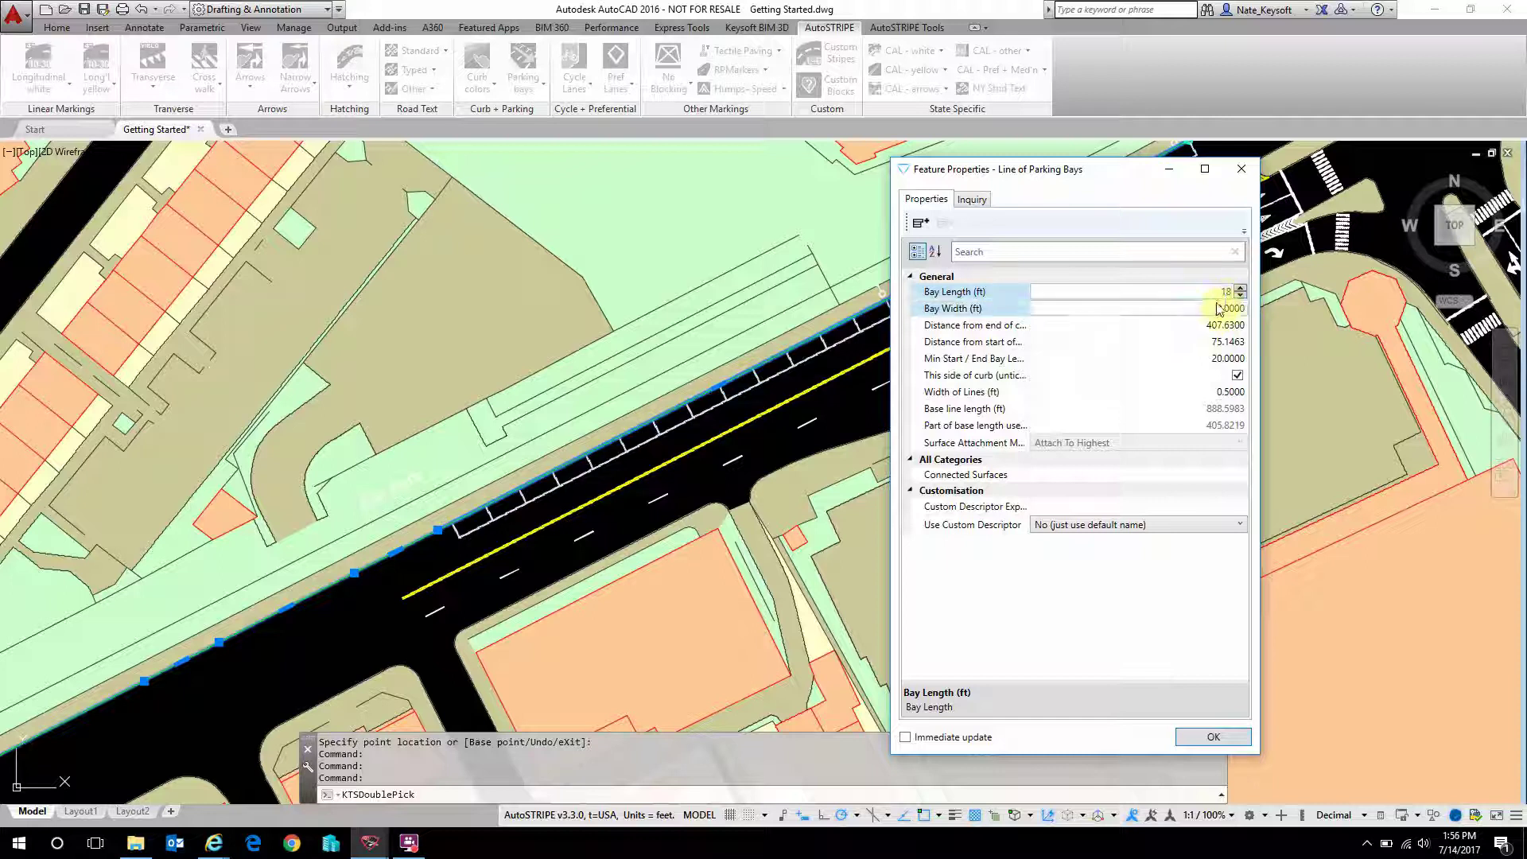
pyautogui.write('1')
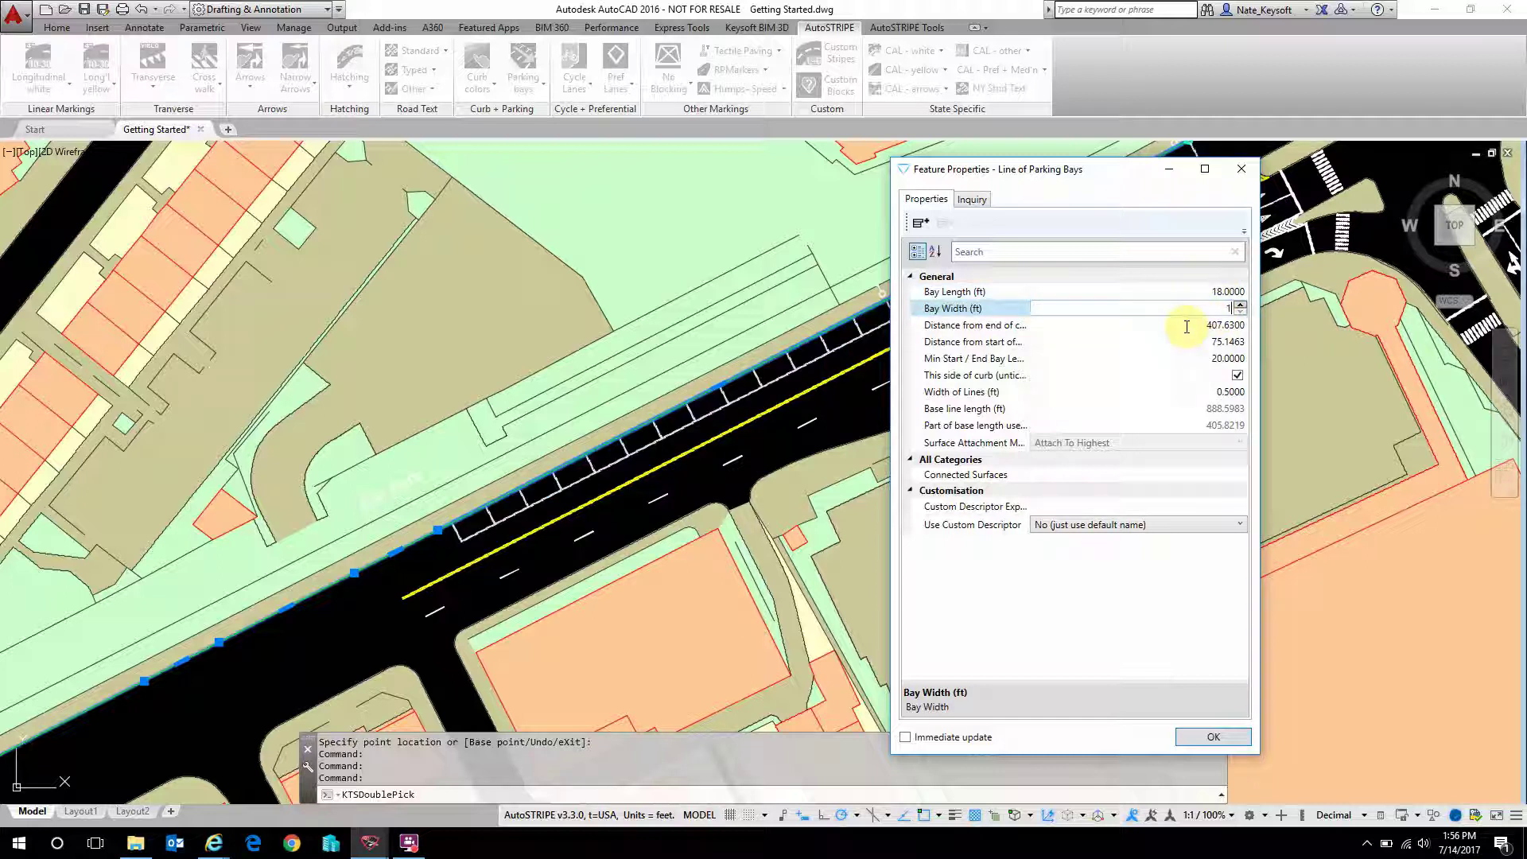
pyautogui.write('0')
pyautogui.click(1185, 738)
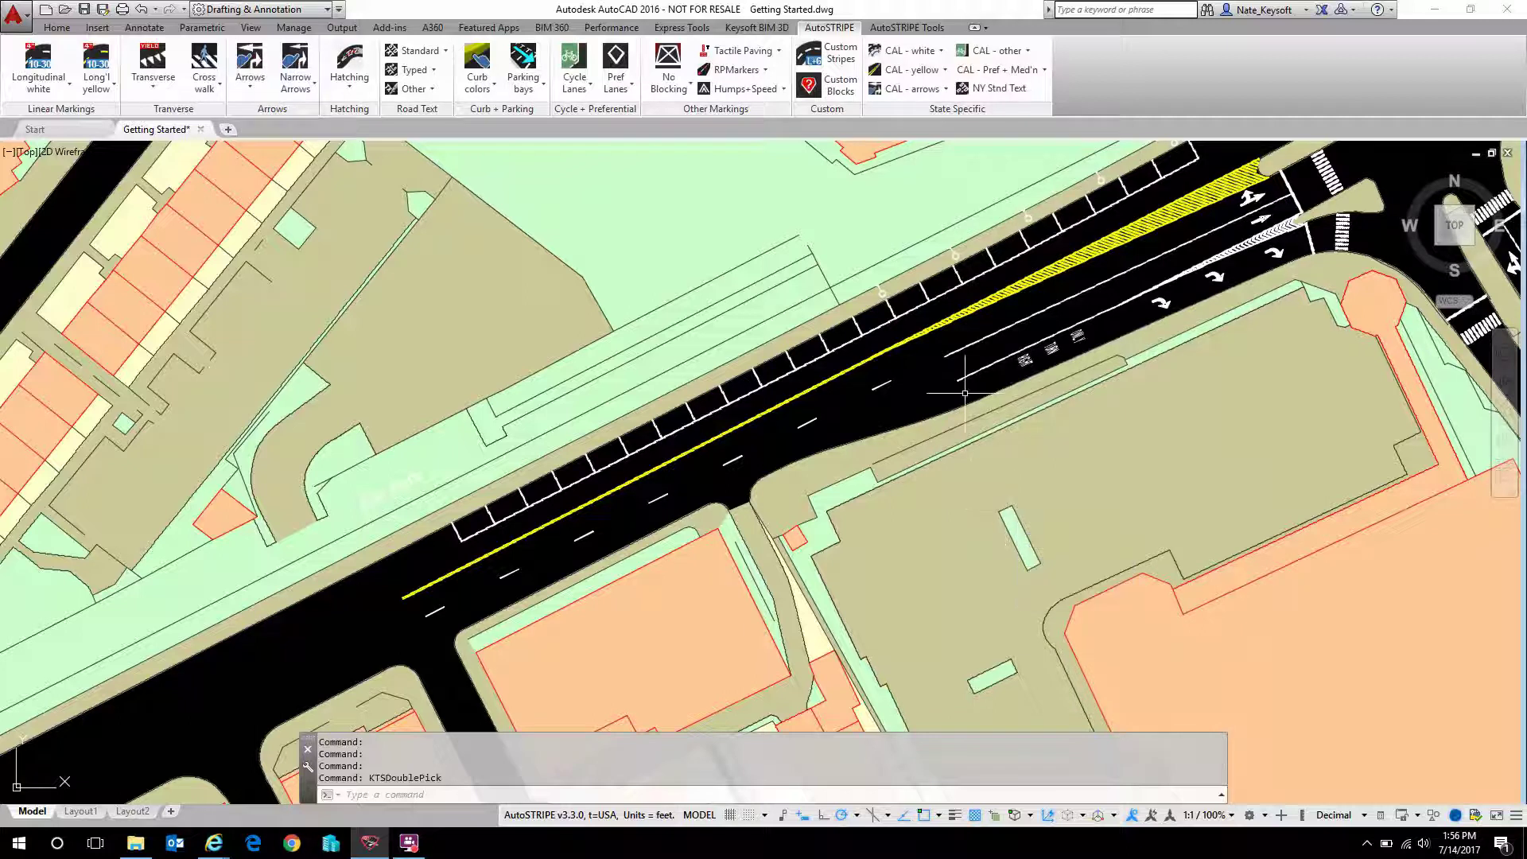
pyautogui.moveTo(987, 345); pyautogui.dragTo(842, 464, button='middle')
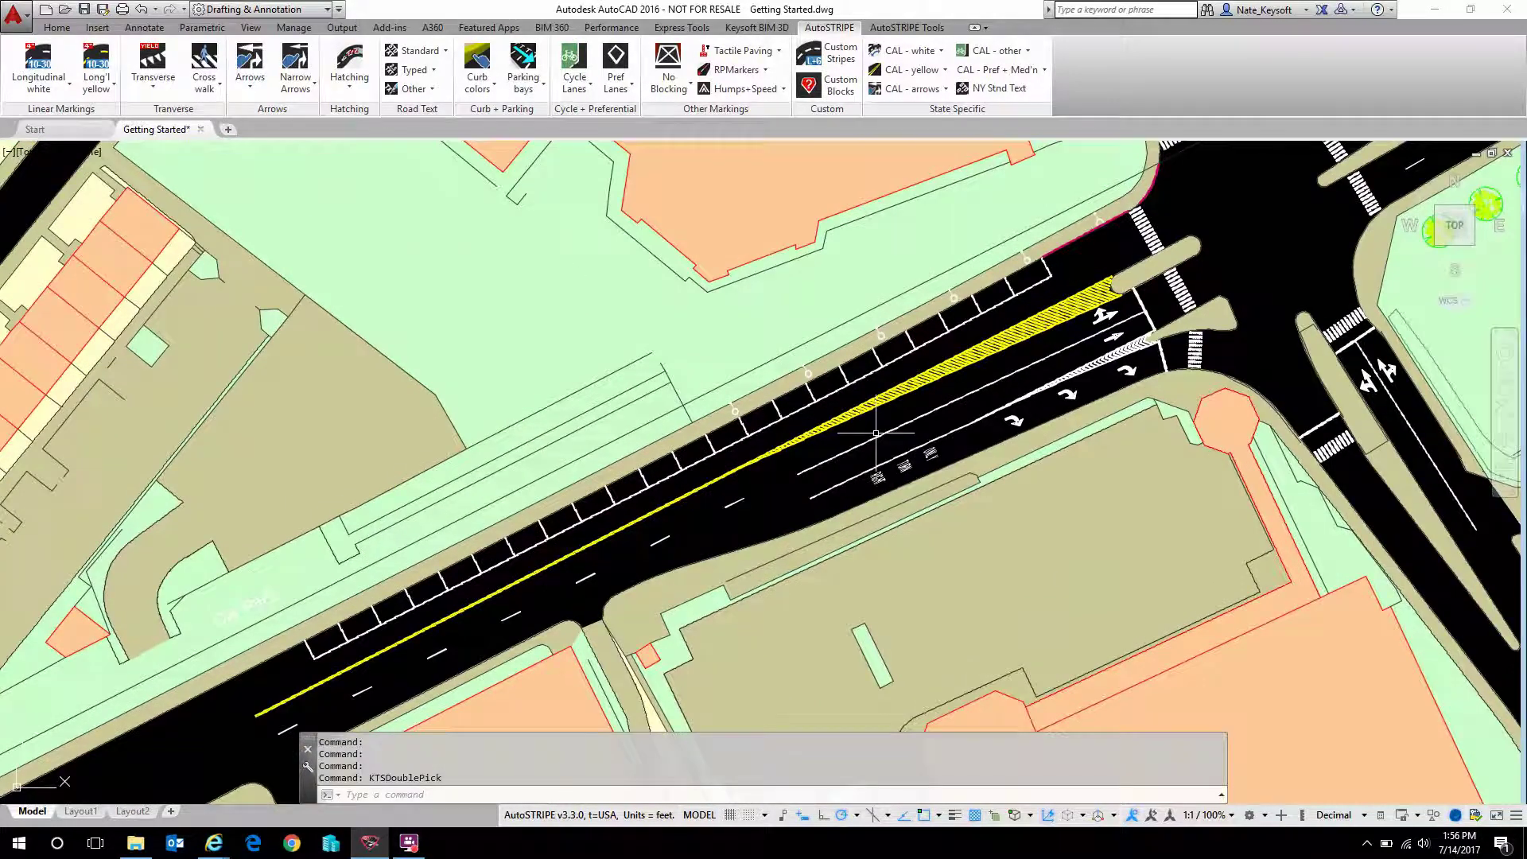
pyautogui.click(877, 370)
# Erase the selected bay line with E and start a new Line of Parking Bays.
pyautogui.write('e')
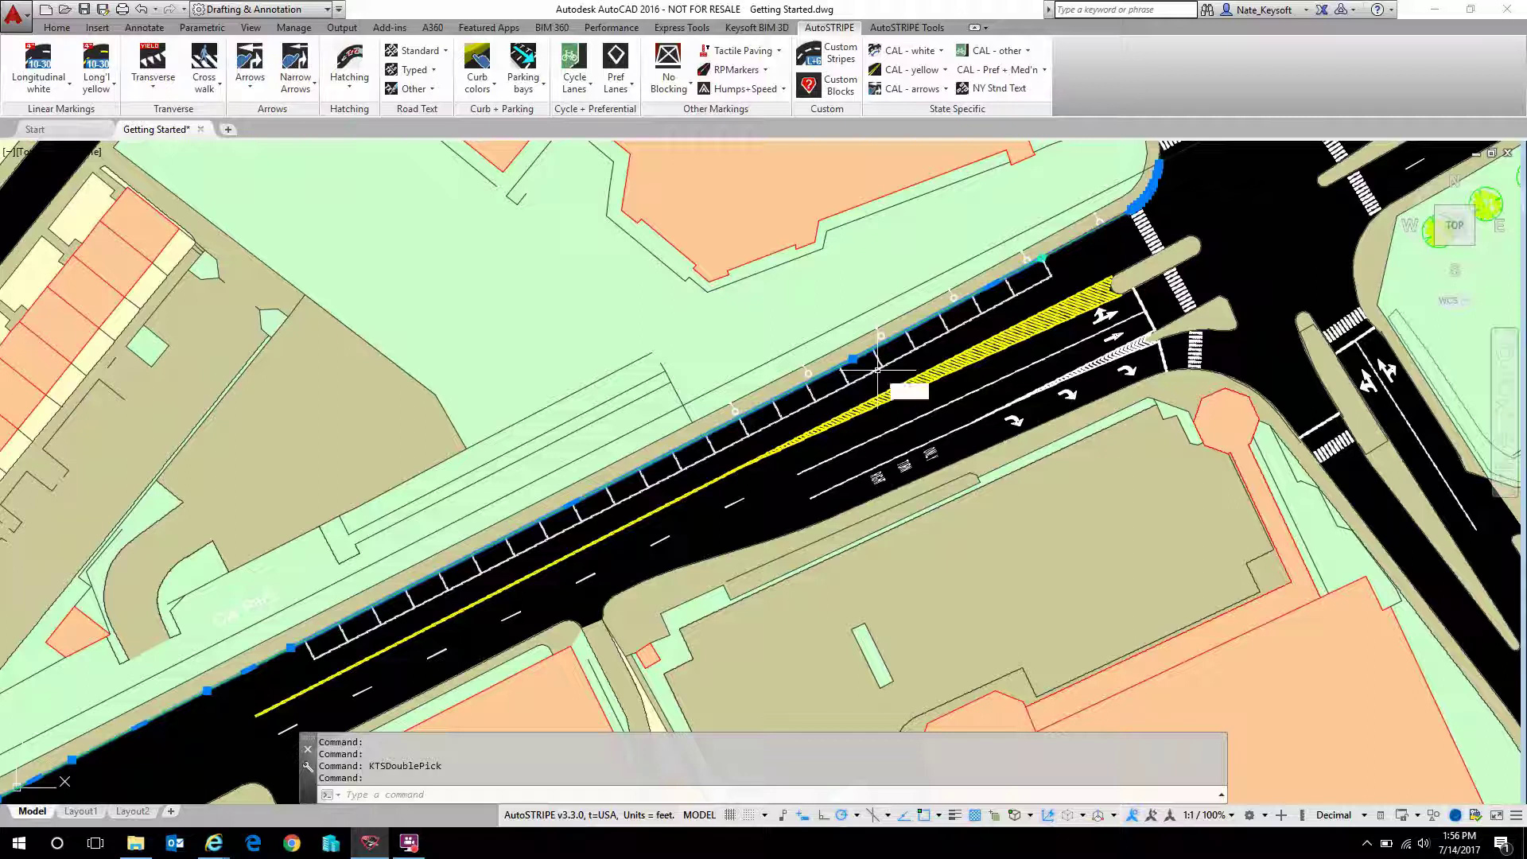
pyautogui.press('Return')
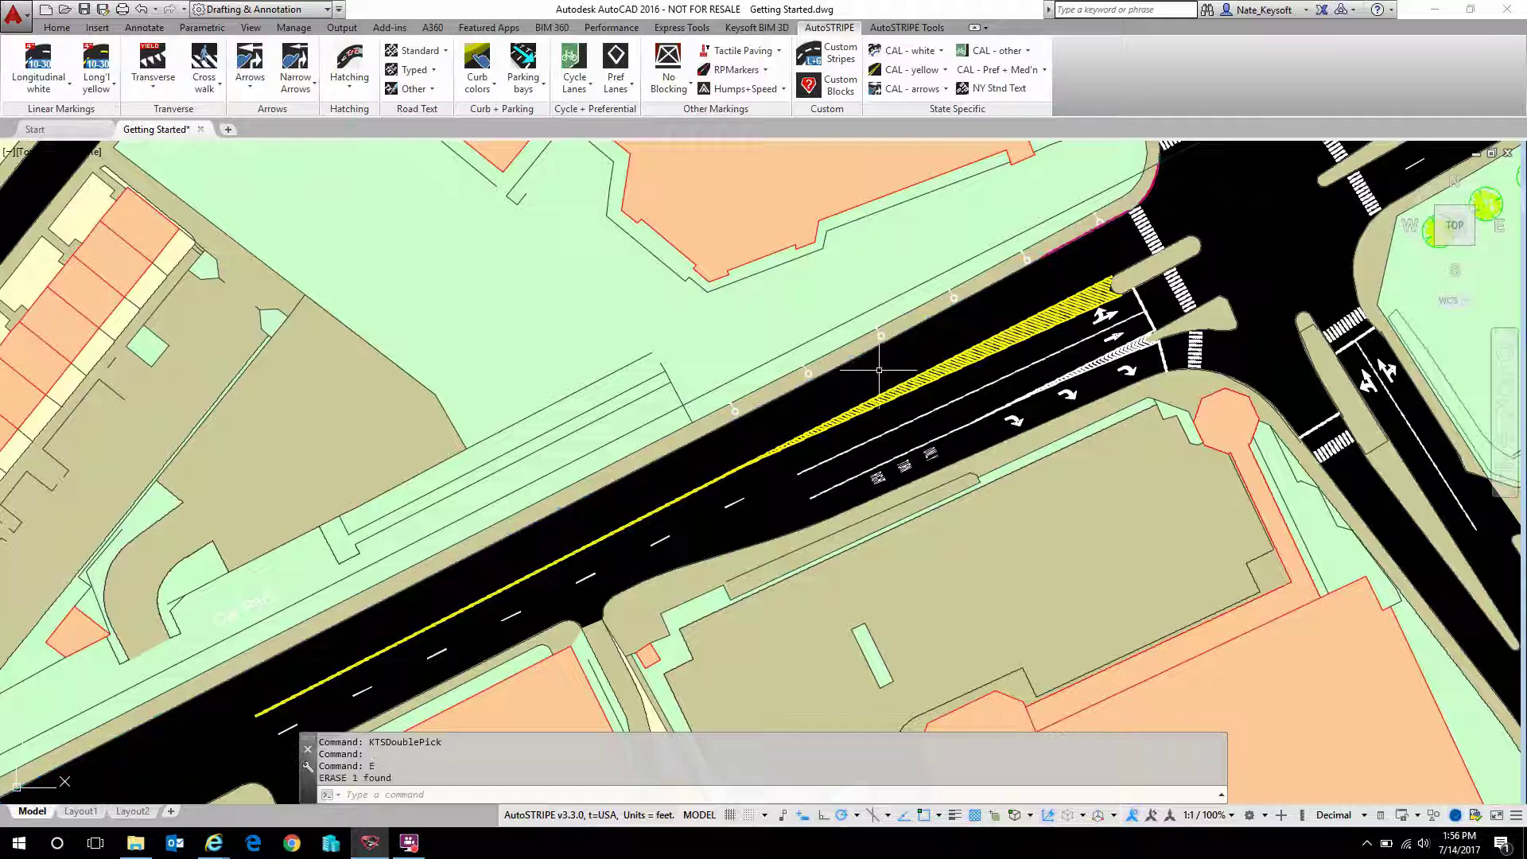
pyautogui.click(545, 91)
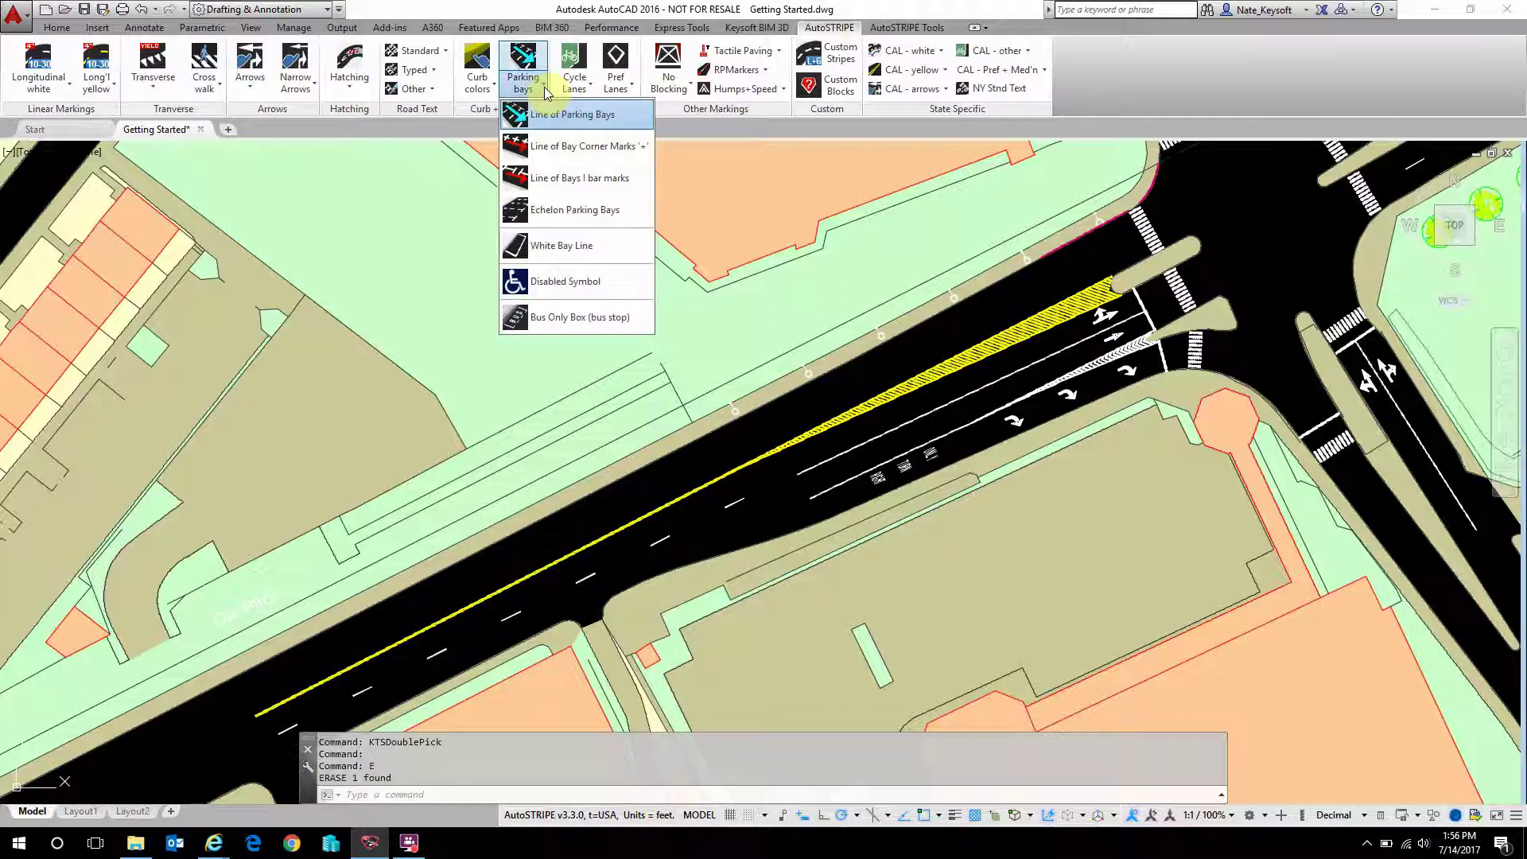
pyautogui.click(597, 145)
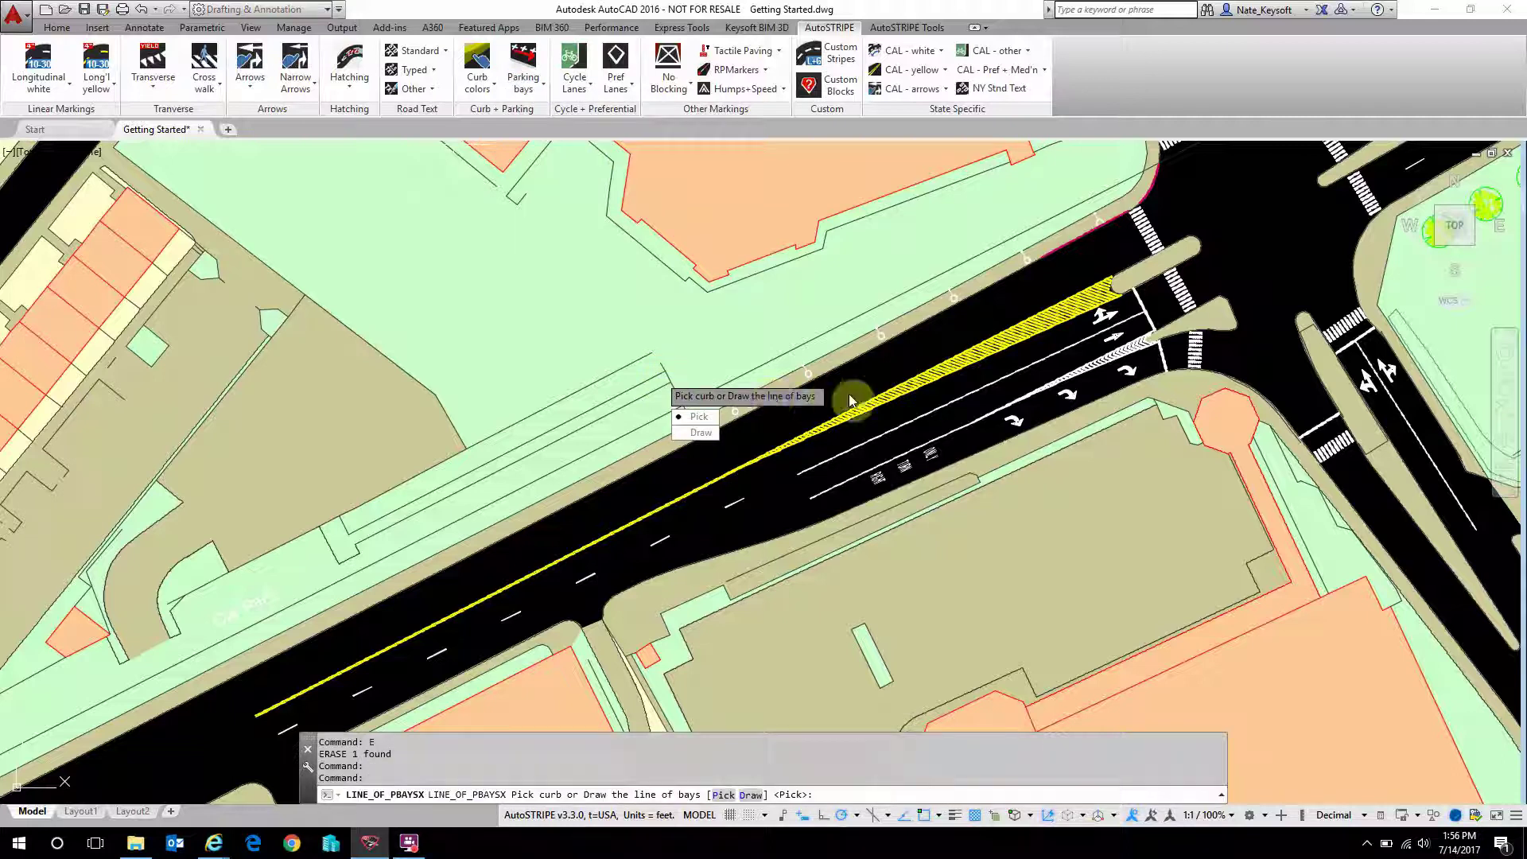
# Pick the curb beside the BM 30.59m label and place bays between two points on the roadway side.
pyautogui.click(697, 416)
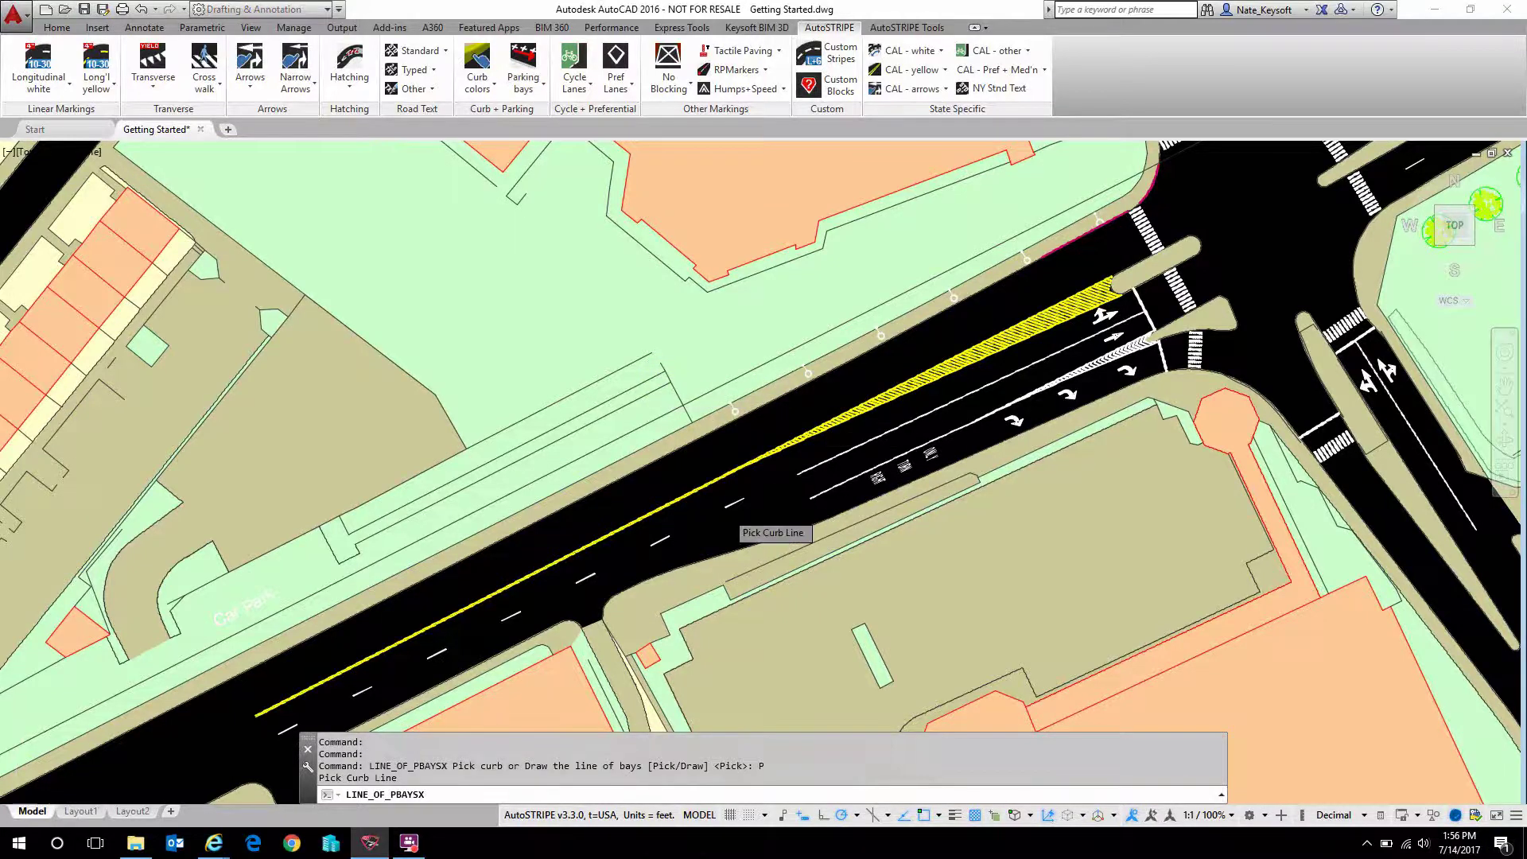
pyautogui.scroll(-5, 1044, 324)
pyautogui.scroll(4, 688, 610)
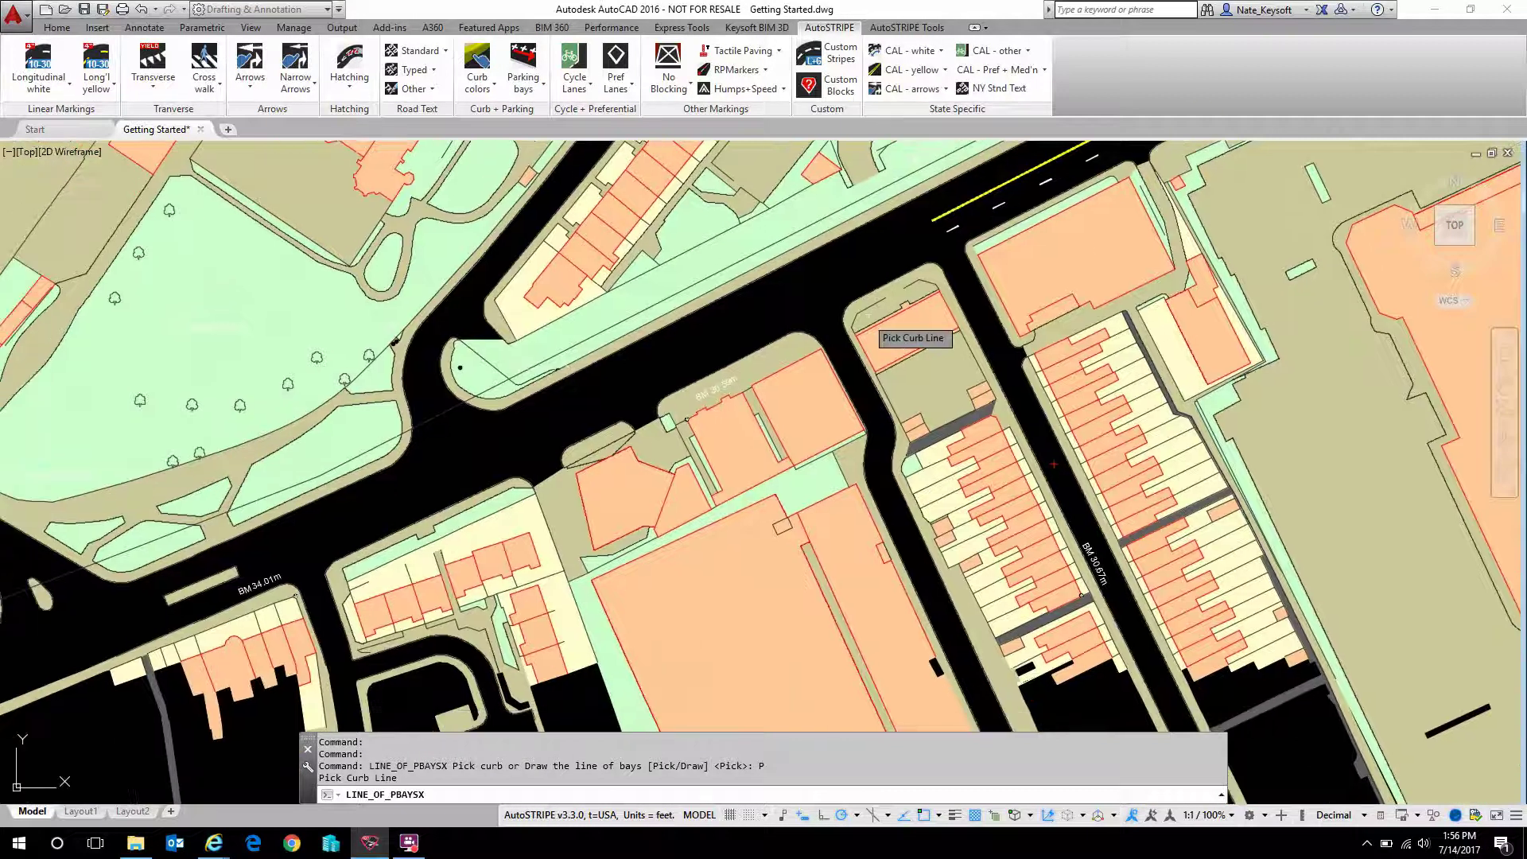
pyautogui.scroll(5, 720, 370)
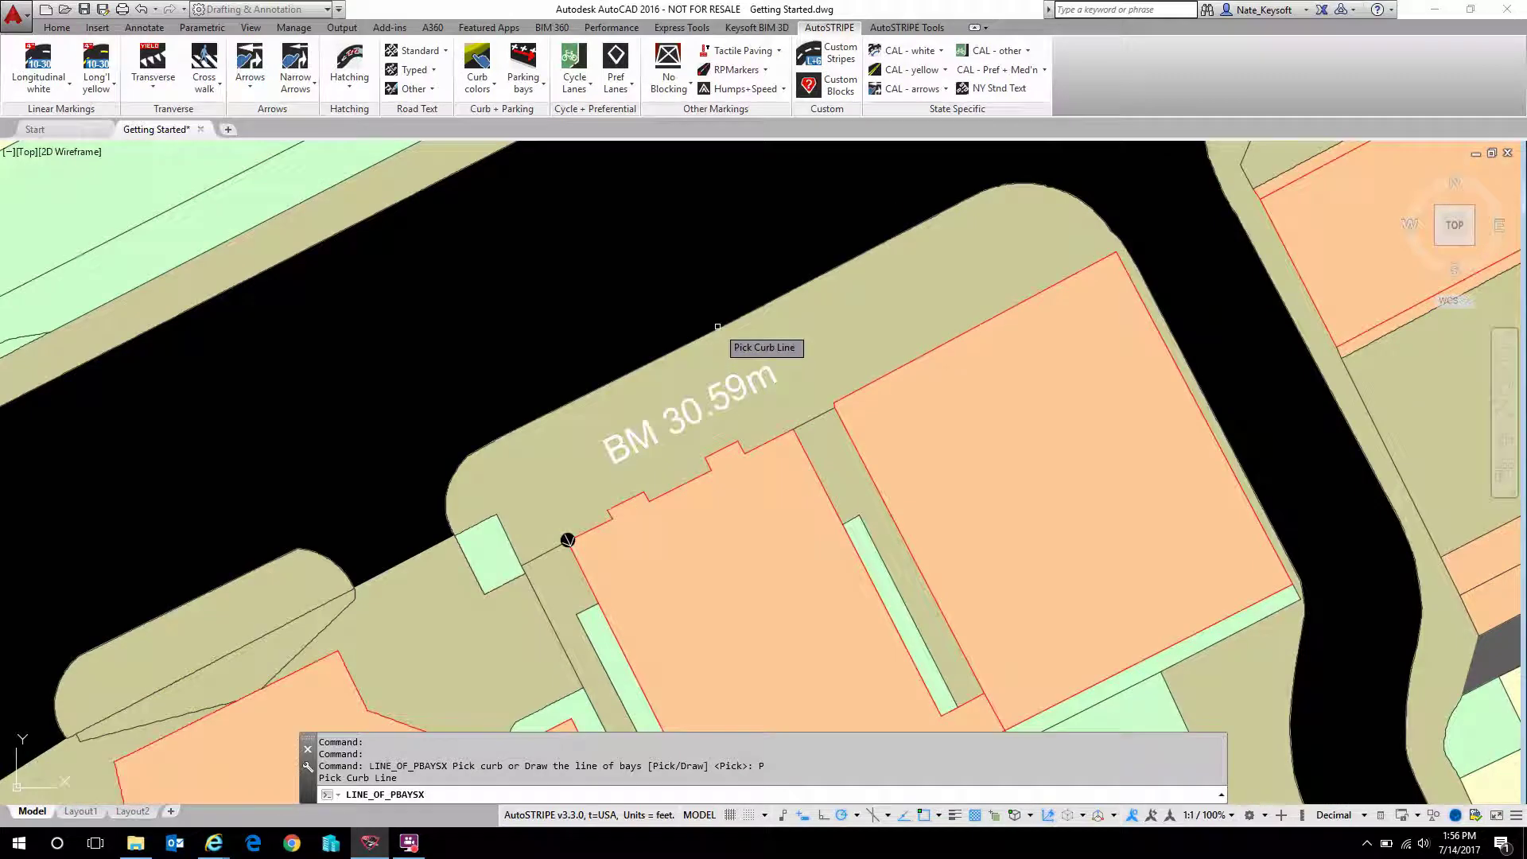
pyautogui.click(717, 327)
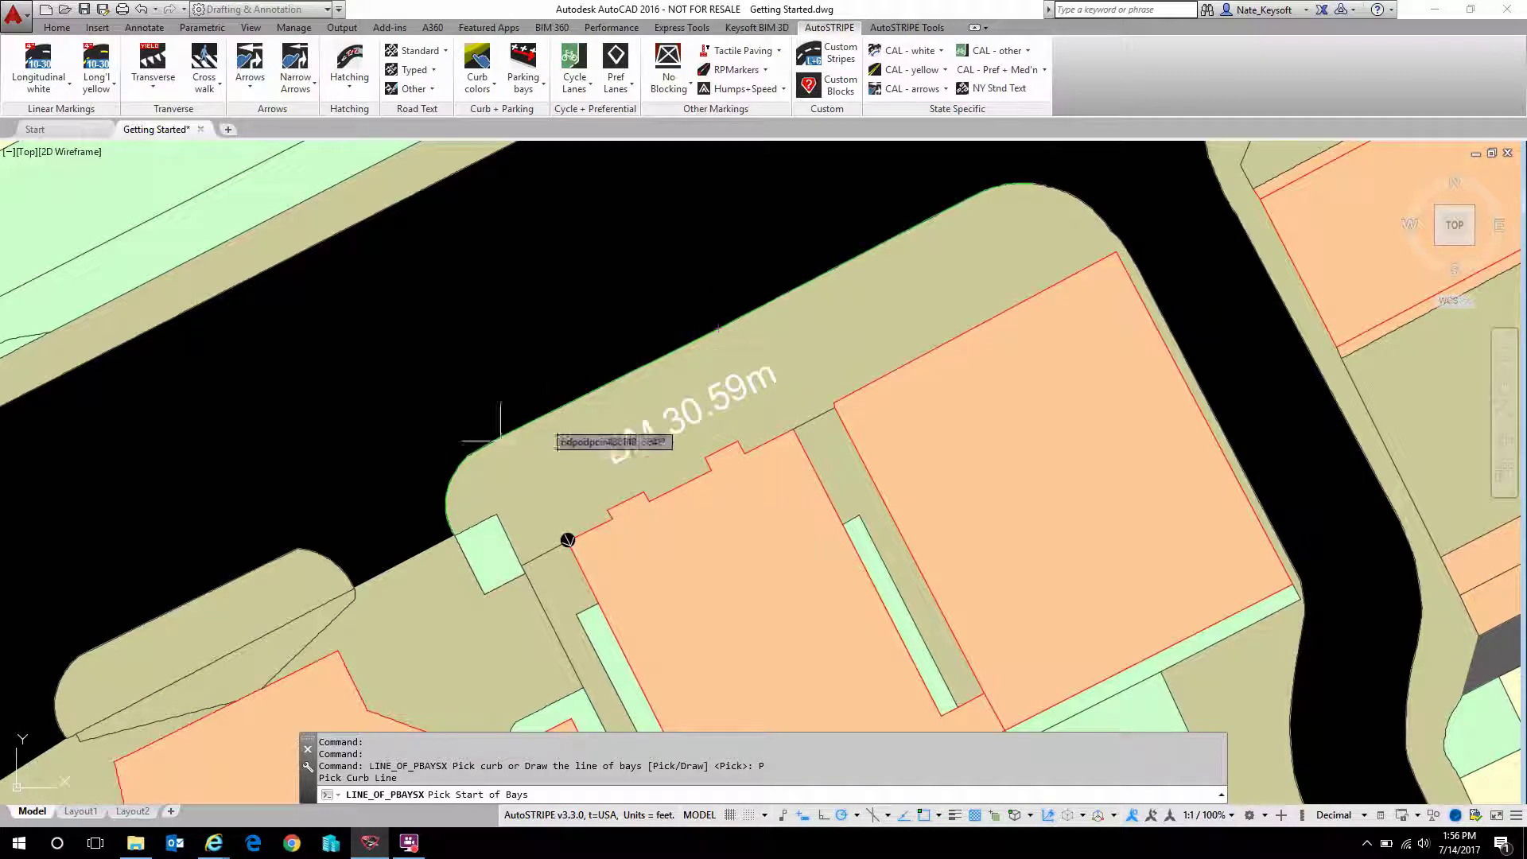
pyautogui.click(468, 456)
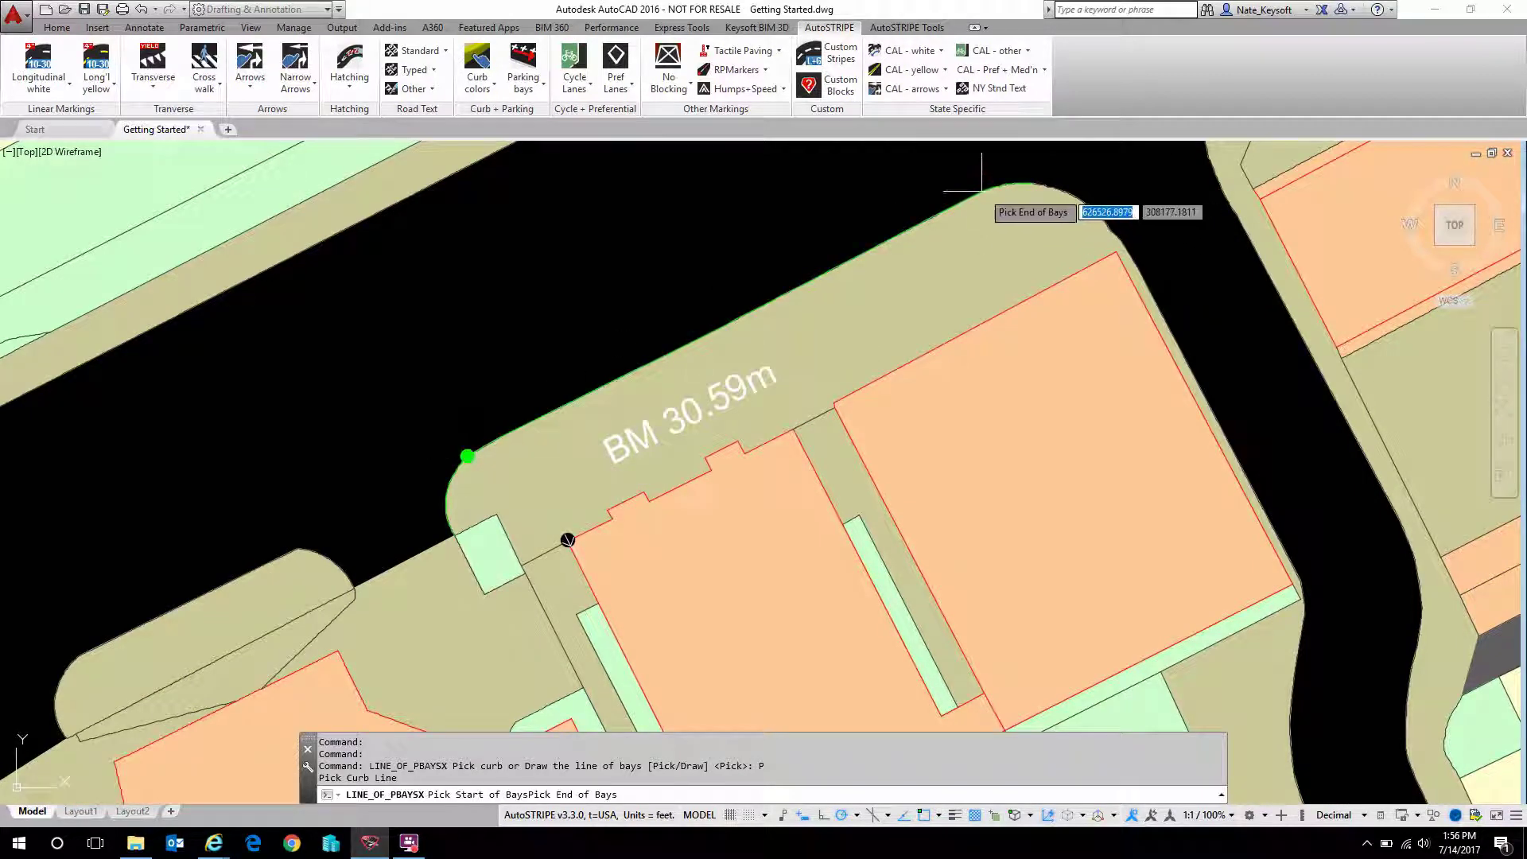
pyautogui.click(983, 191)
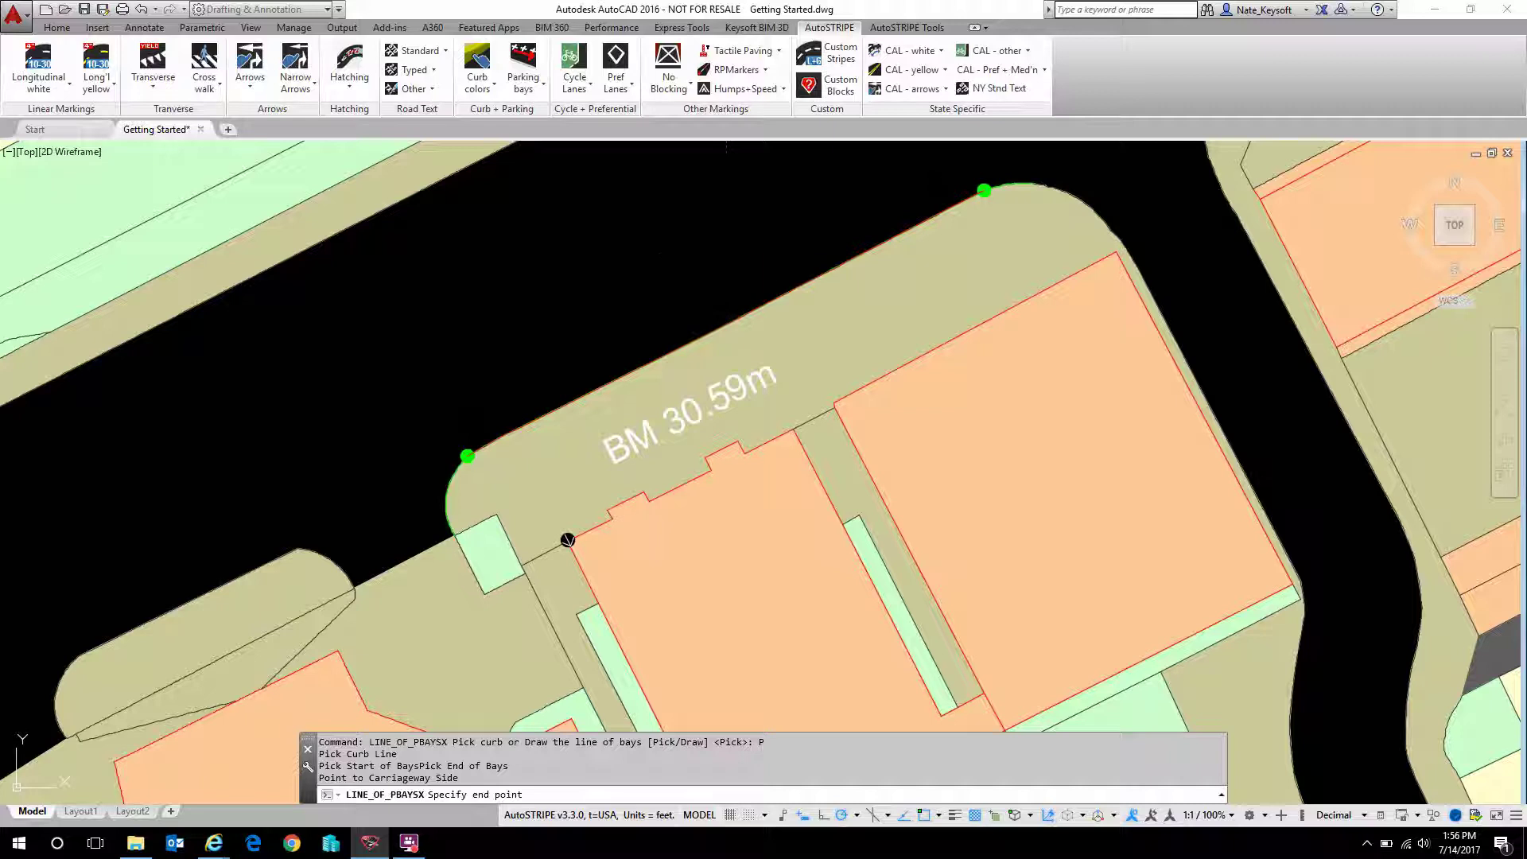
pyautogui.click(661, 240)
pyautogui.moveTo(661, 240); pyautogui.dragTo(597, 377, button='middle')
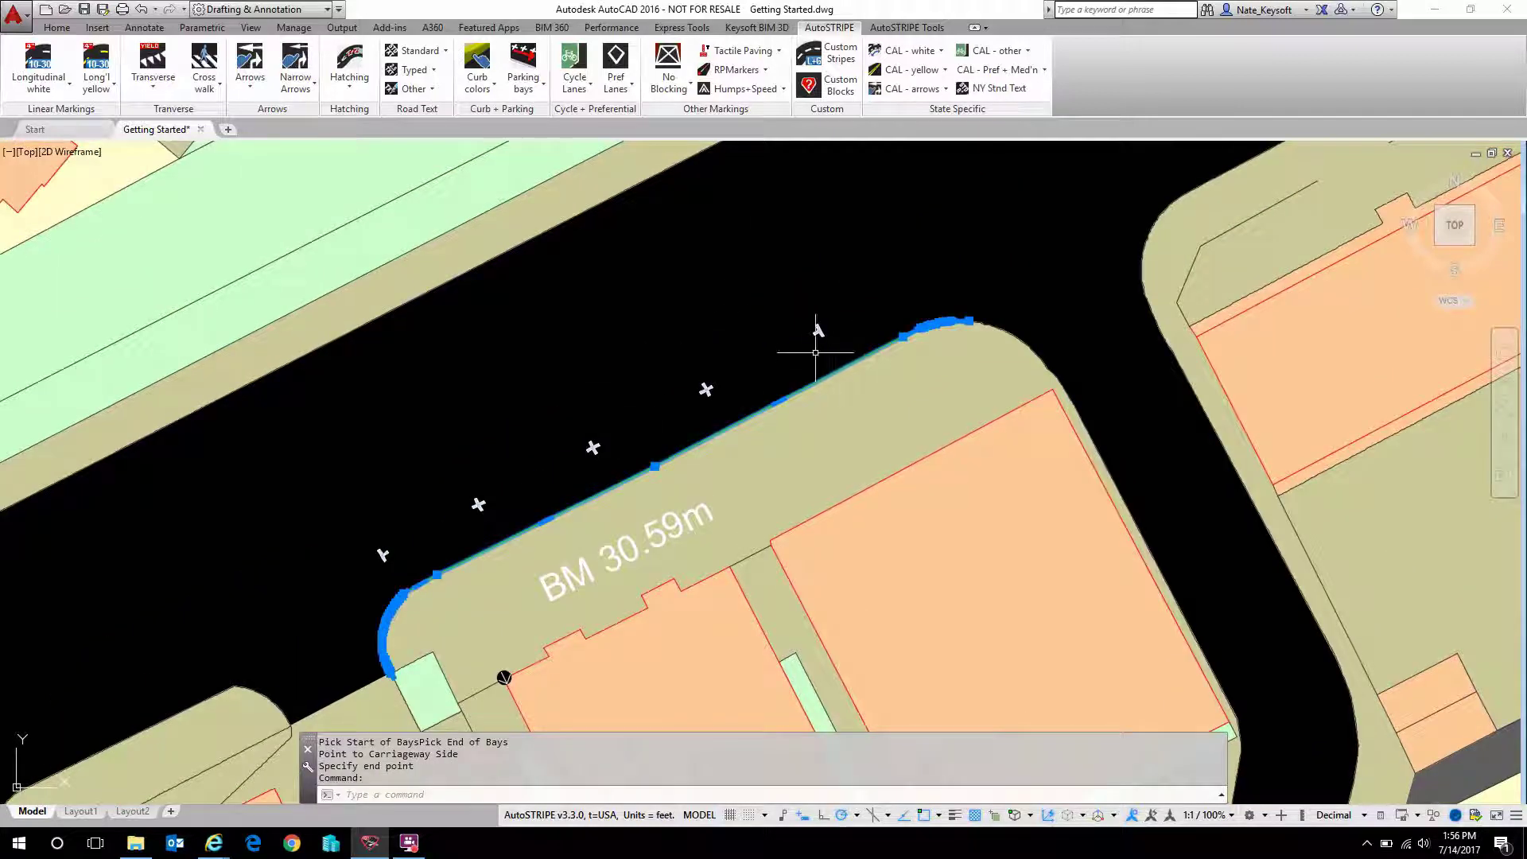
pyautogui.scroll(3, 423, 555)
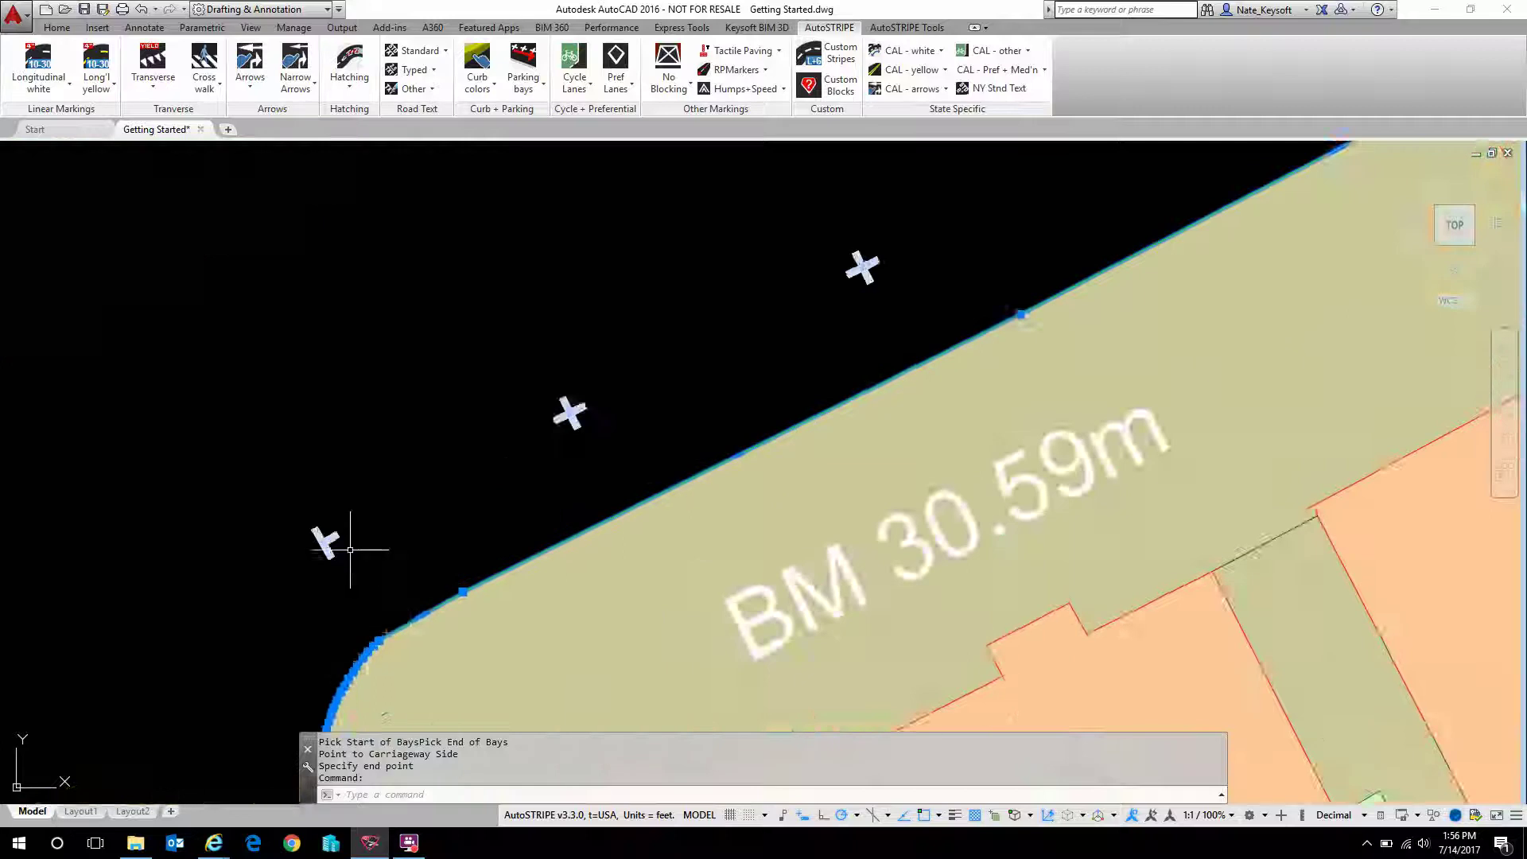
pyautogui.scroll(-3, 351, 539)
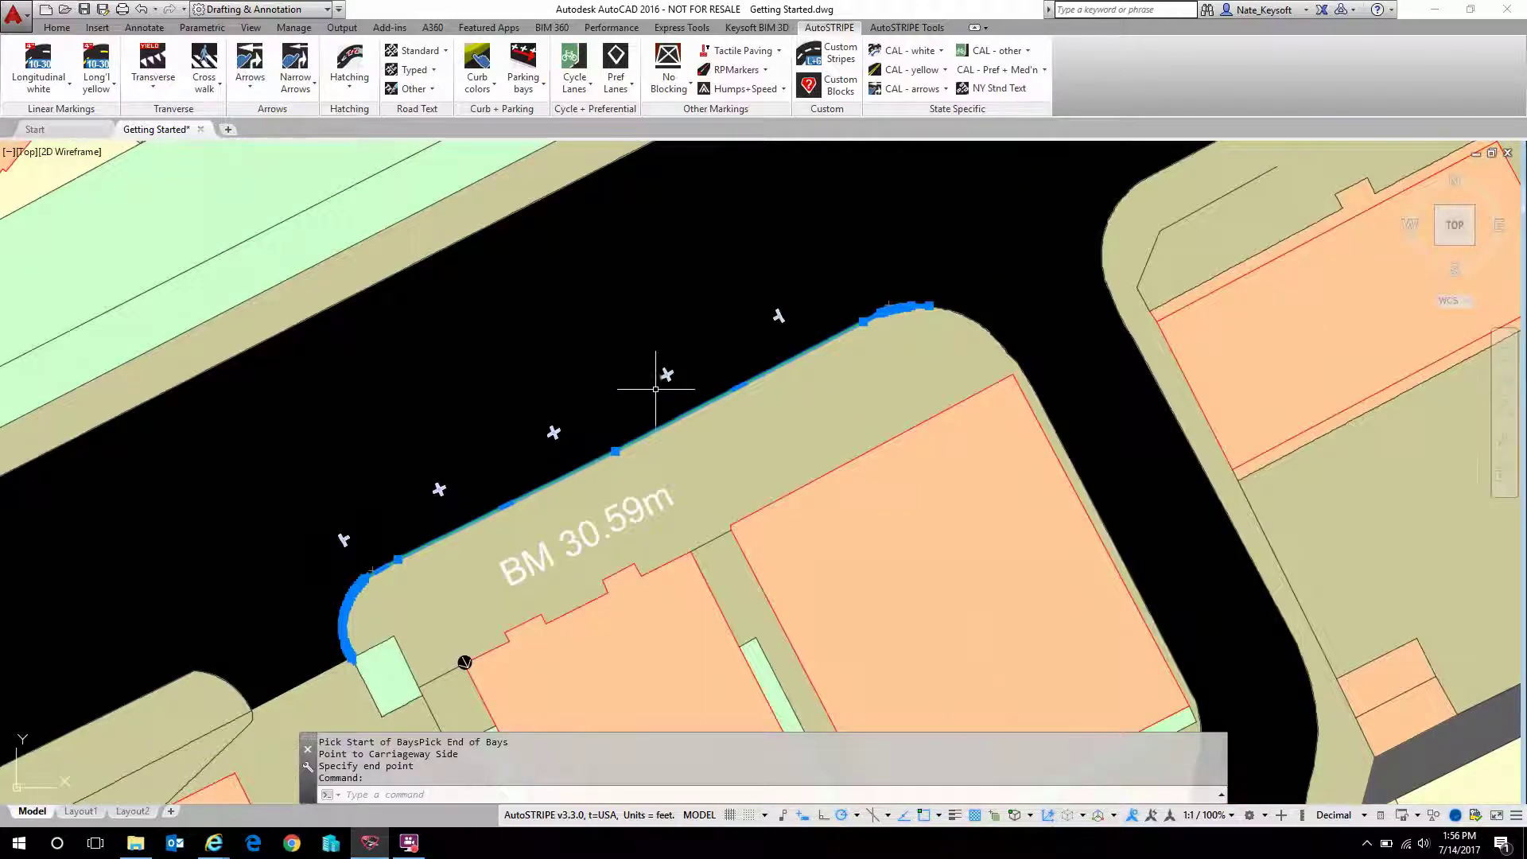
pyautogui.press('Escape')
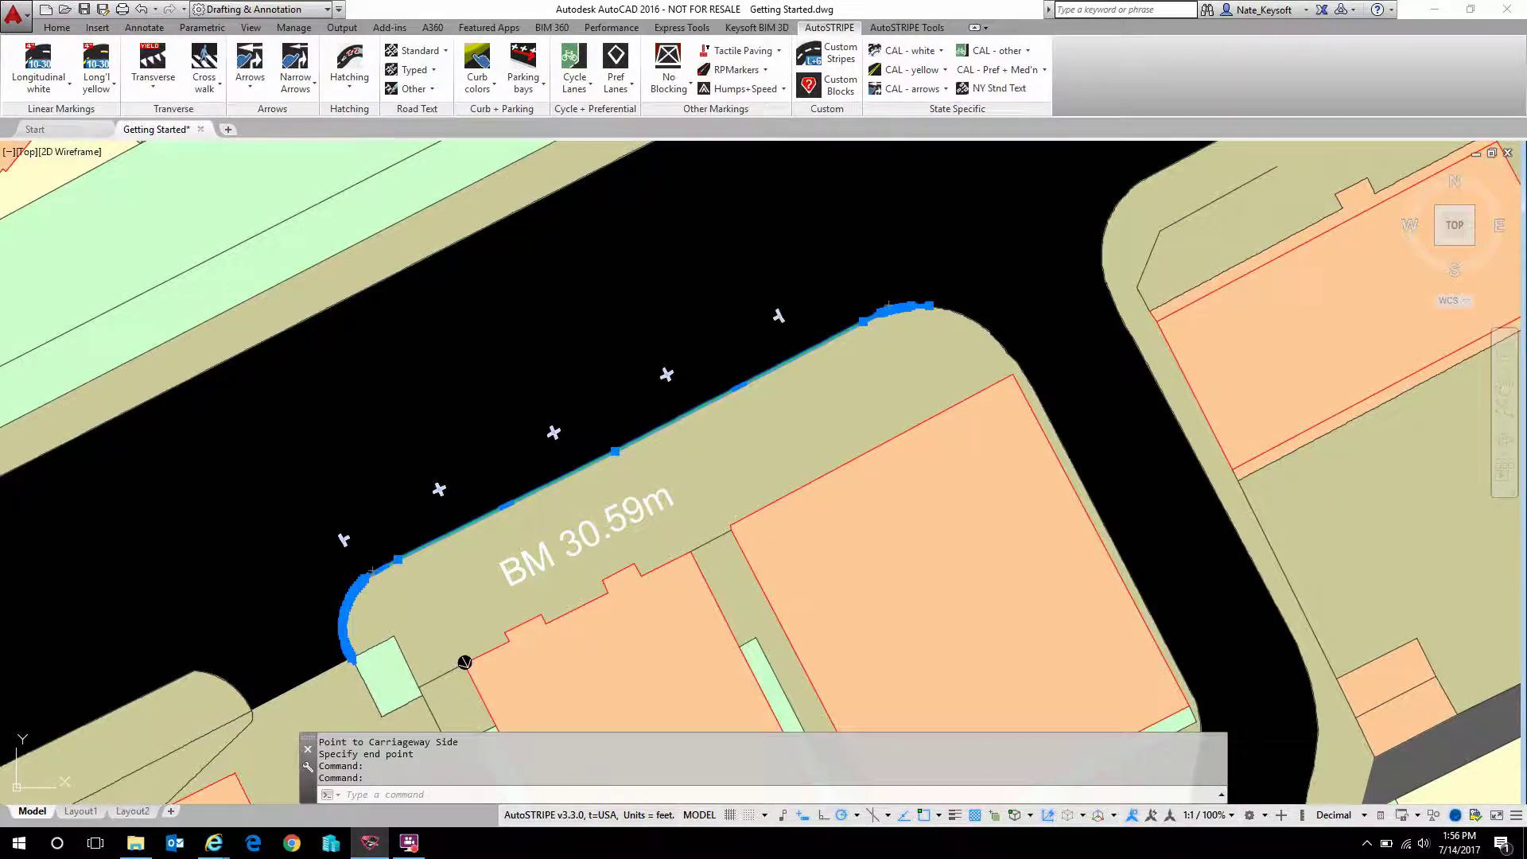
# In the bay line's Feature Properties, keep bays on the roadway side and set First bay length 24.
pyautogui.doubleClick(667, 380)
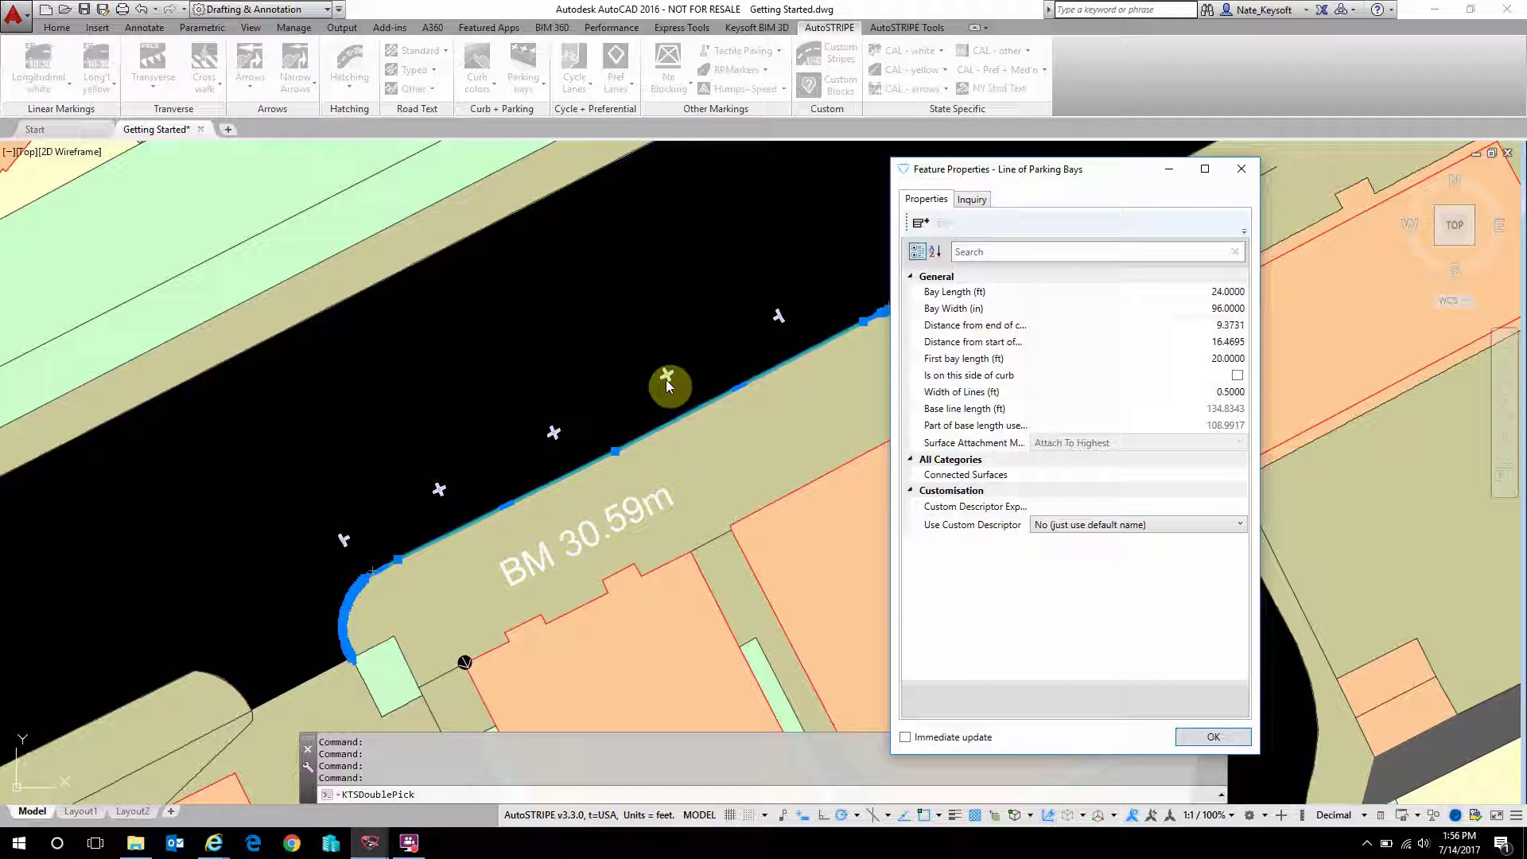
pyautogui.click(1026, 391)
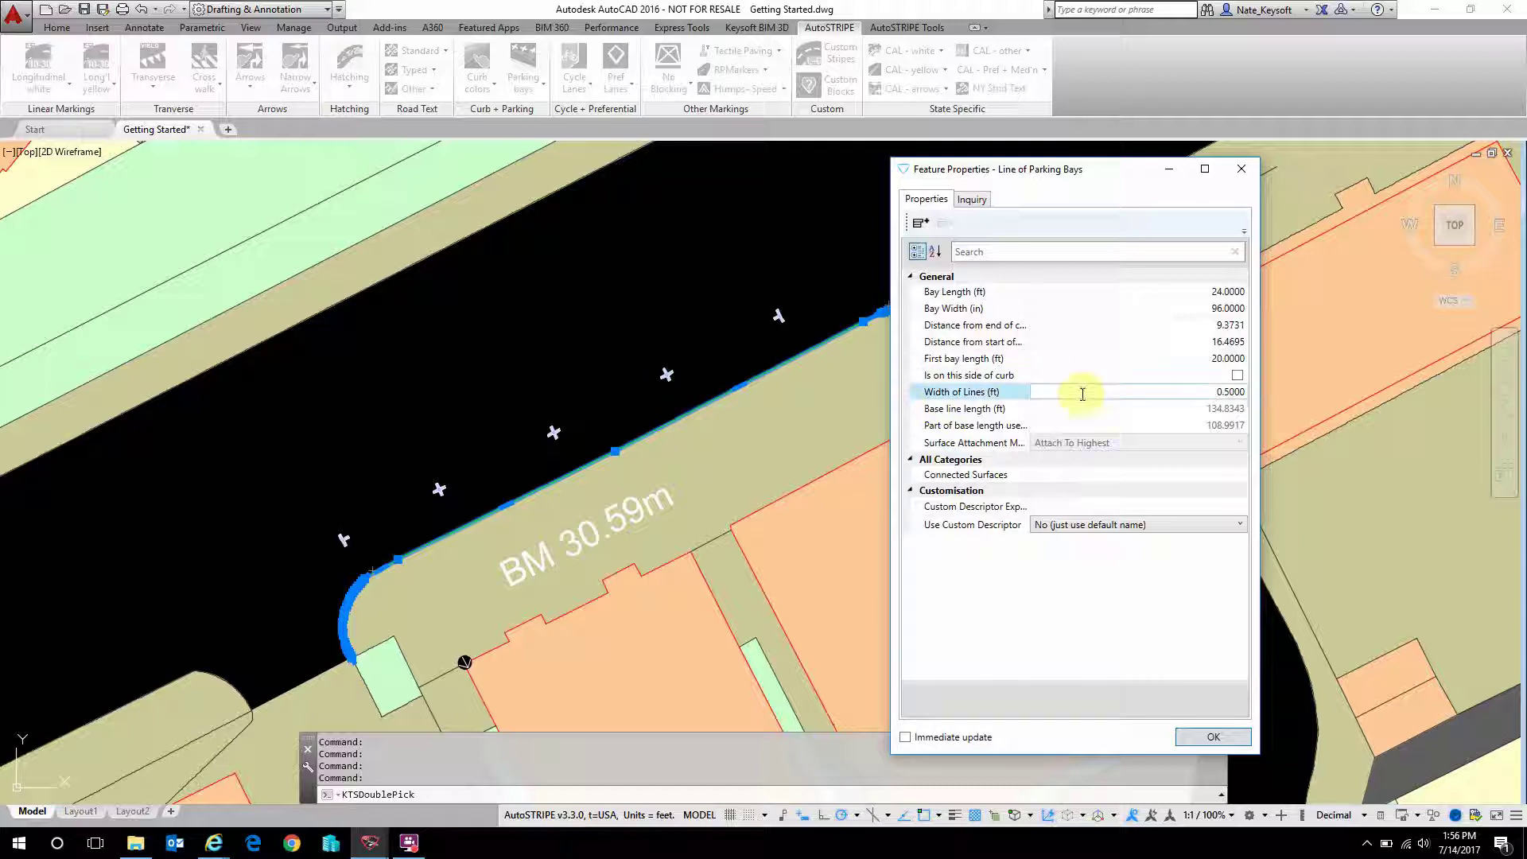
pyautogui.click(1238, 375)
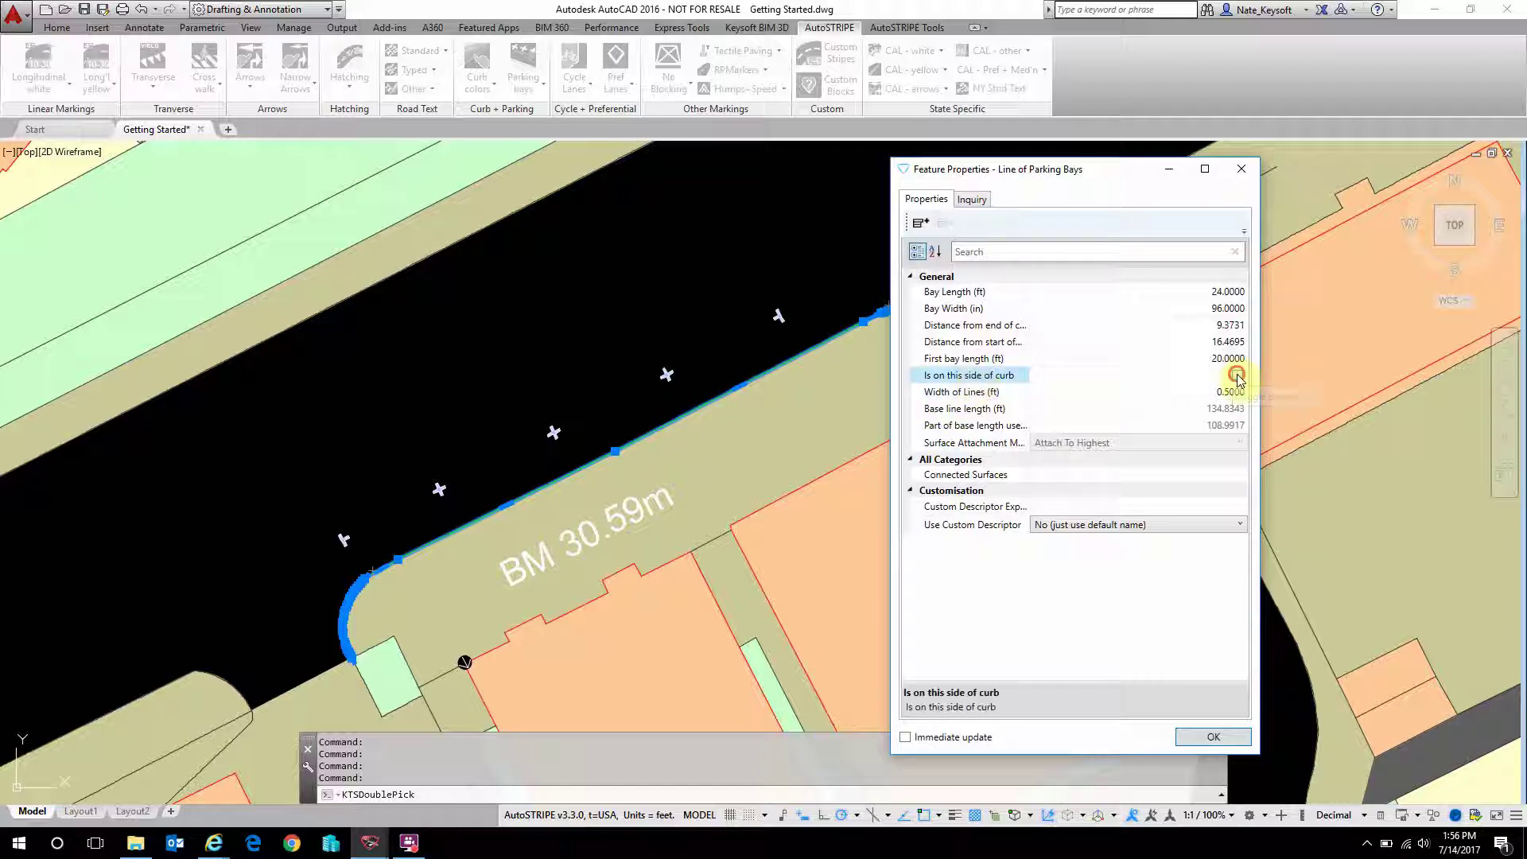
pyautogui.click(1238, 376)
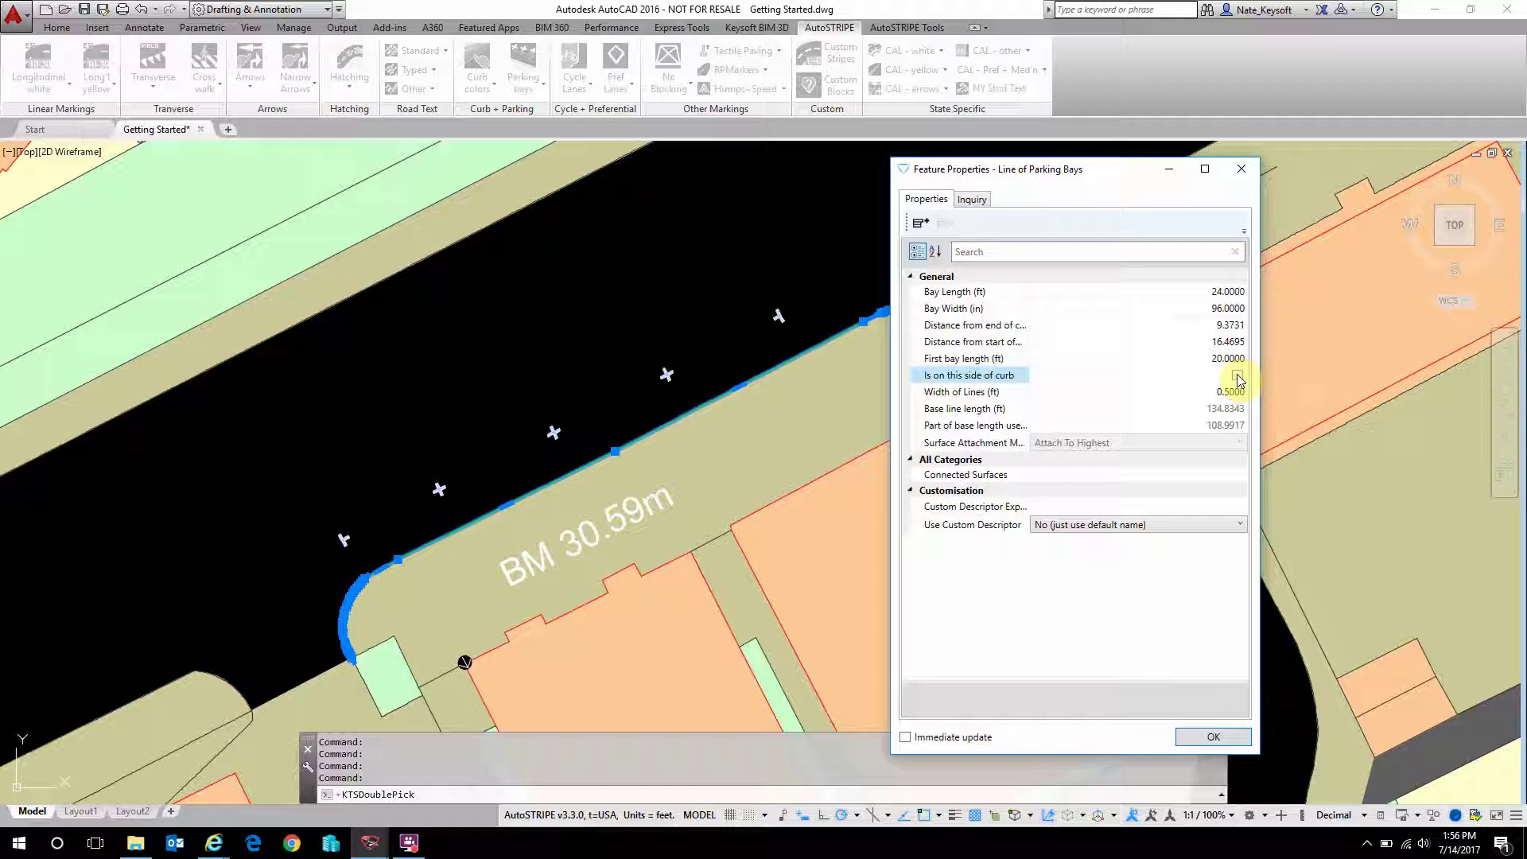
pyautogui.click(1179, 358)
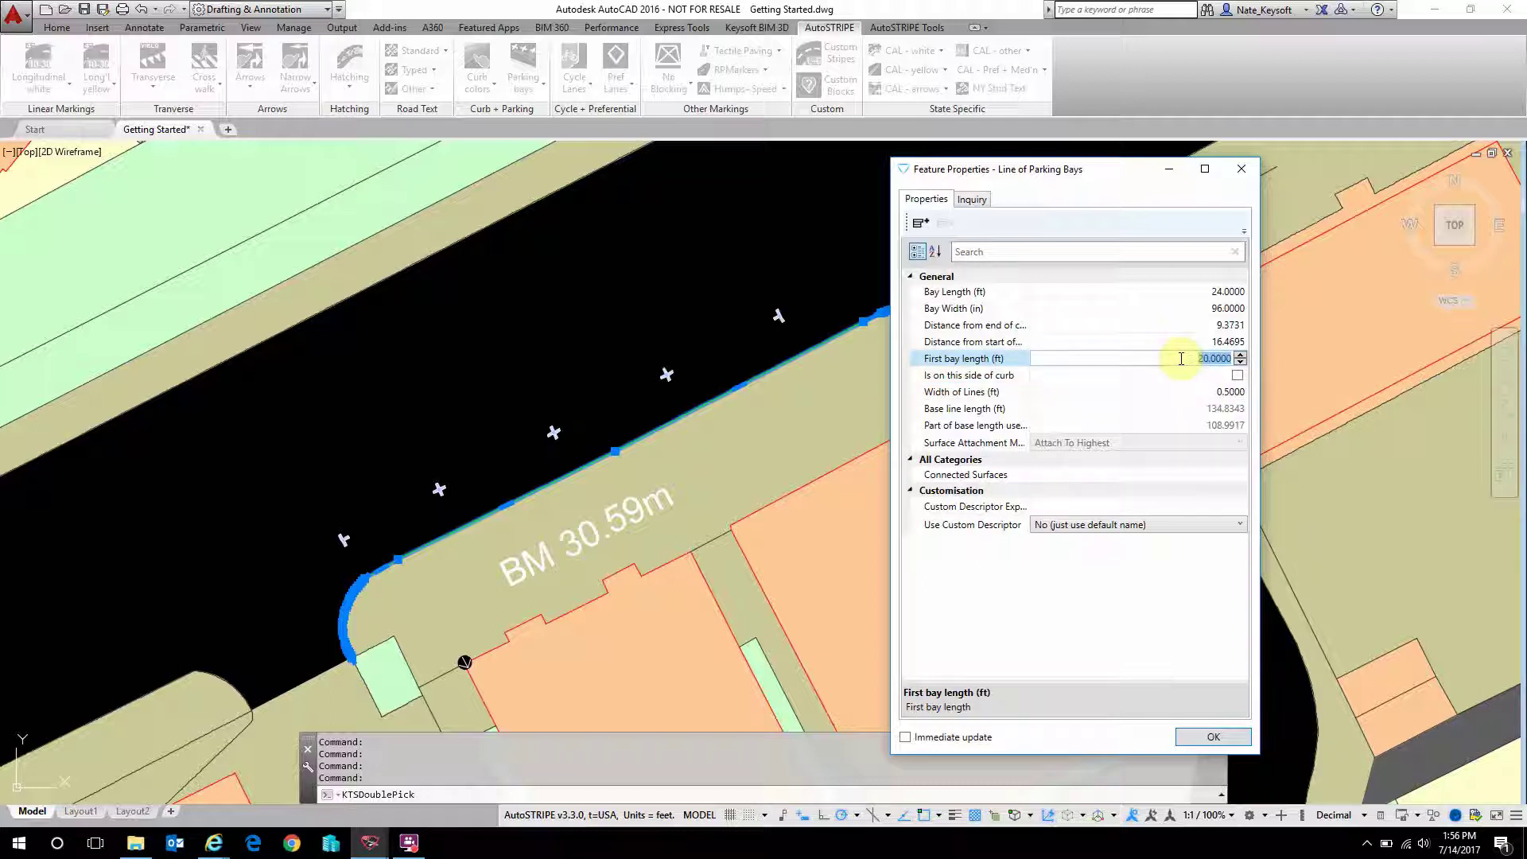
pyautogui.write('24')
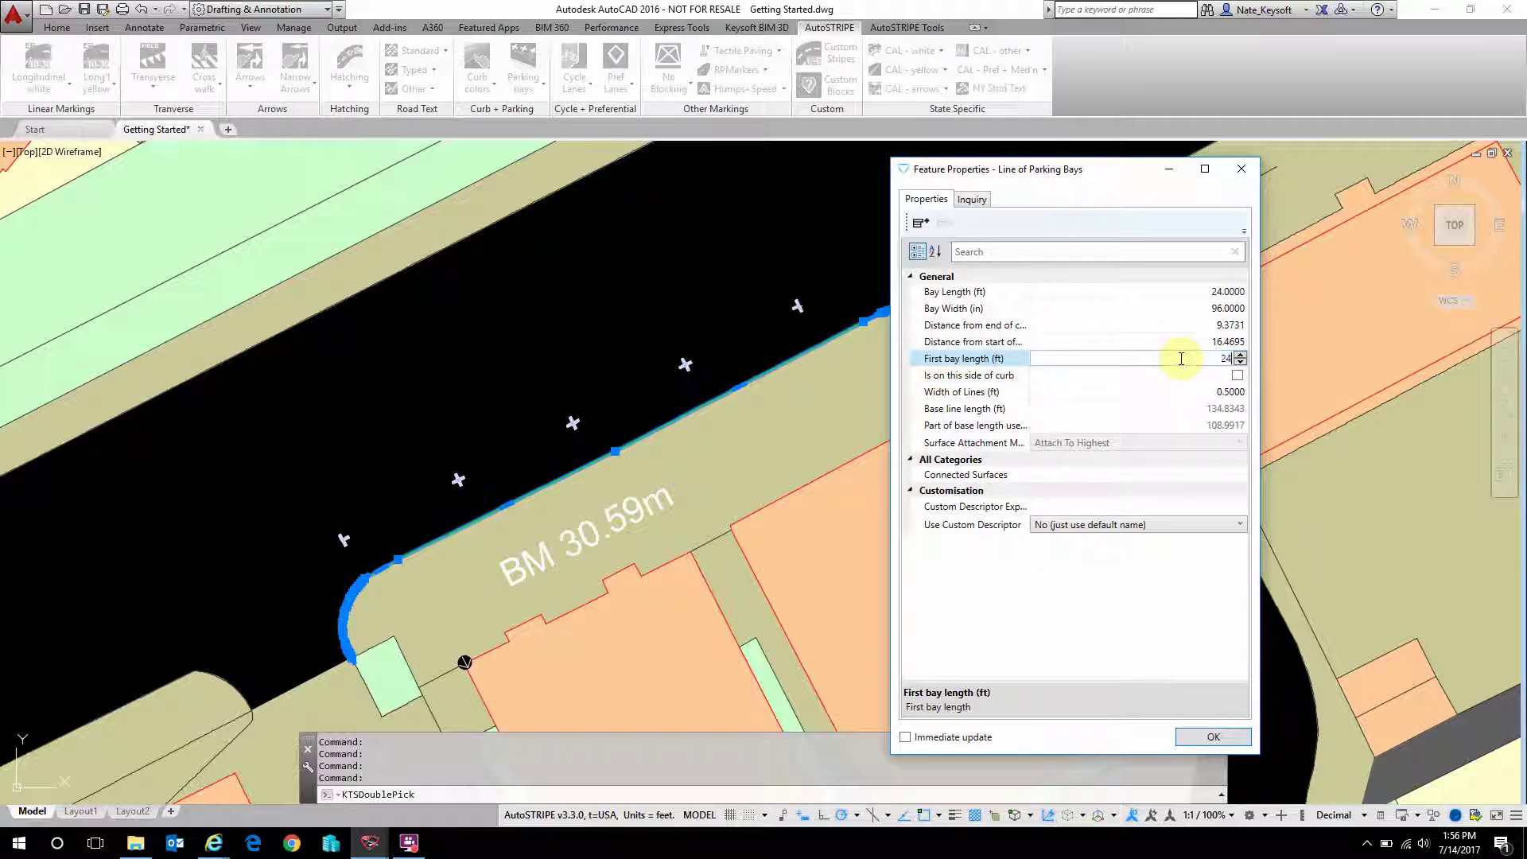
pyautogui.click(1209, 738)
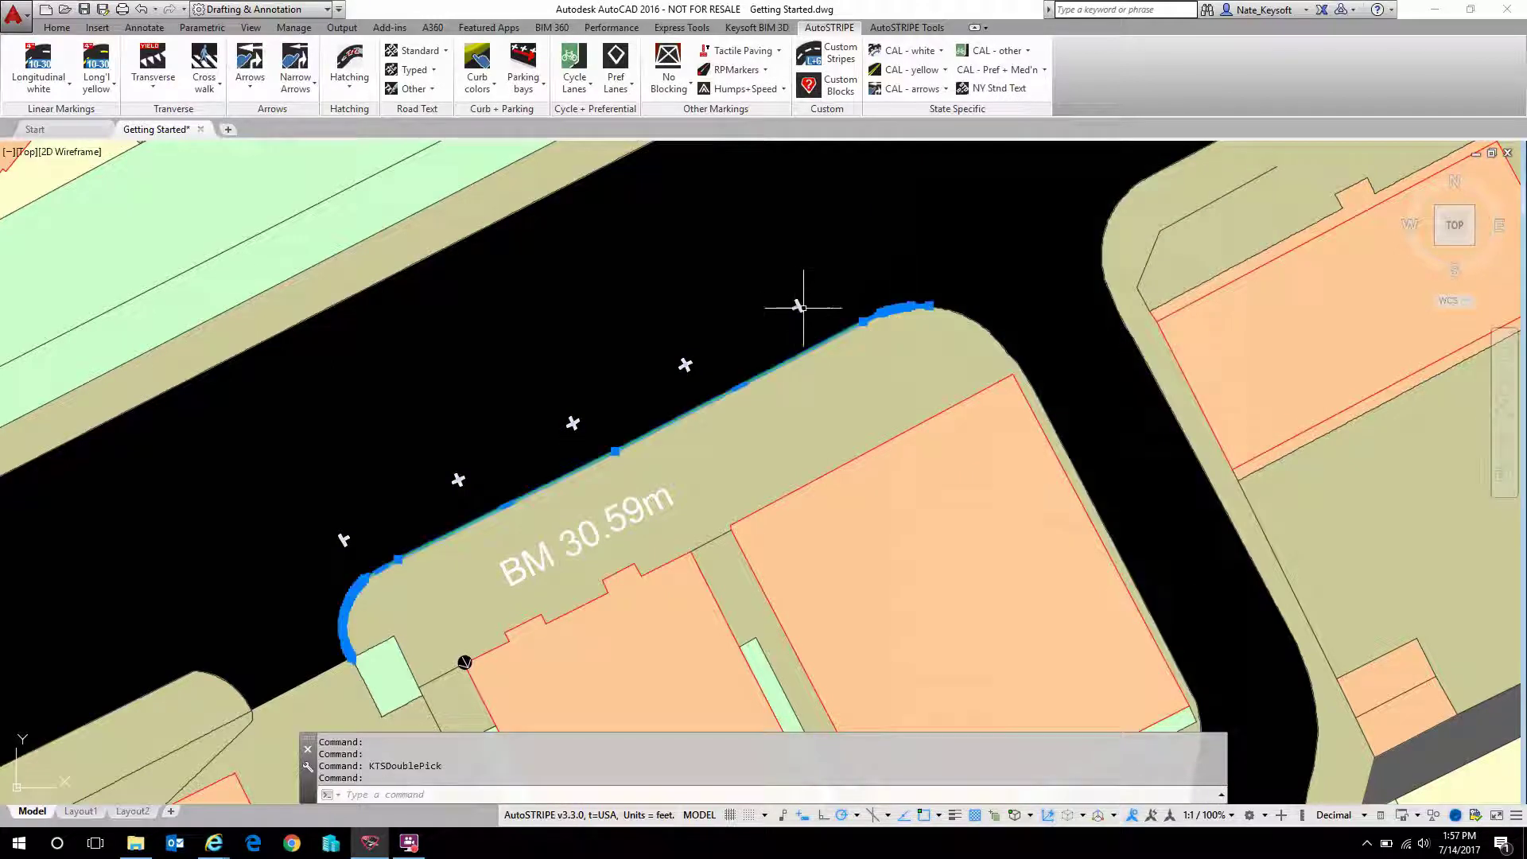
# Insert the Disabled Symbol into a bay along the BM 30.59m curb and set its rotation.
pyautogui.scroll(4, 796, 306)
pyautogui.scroll(-6, 509, 427)
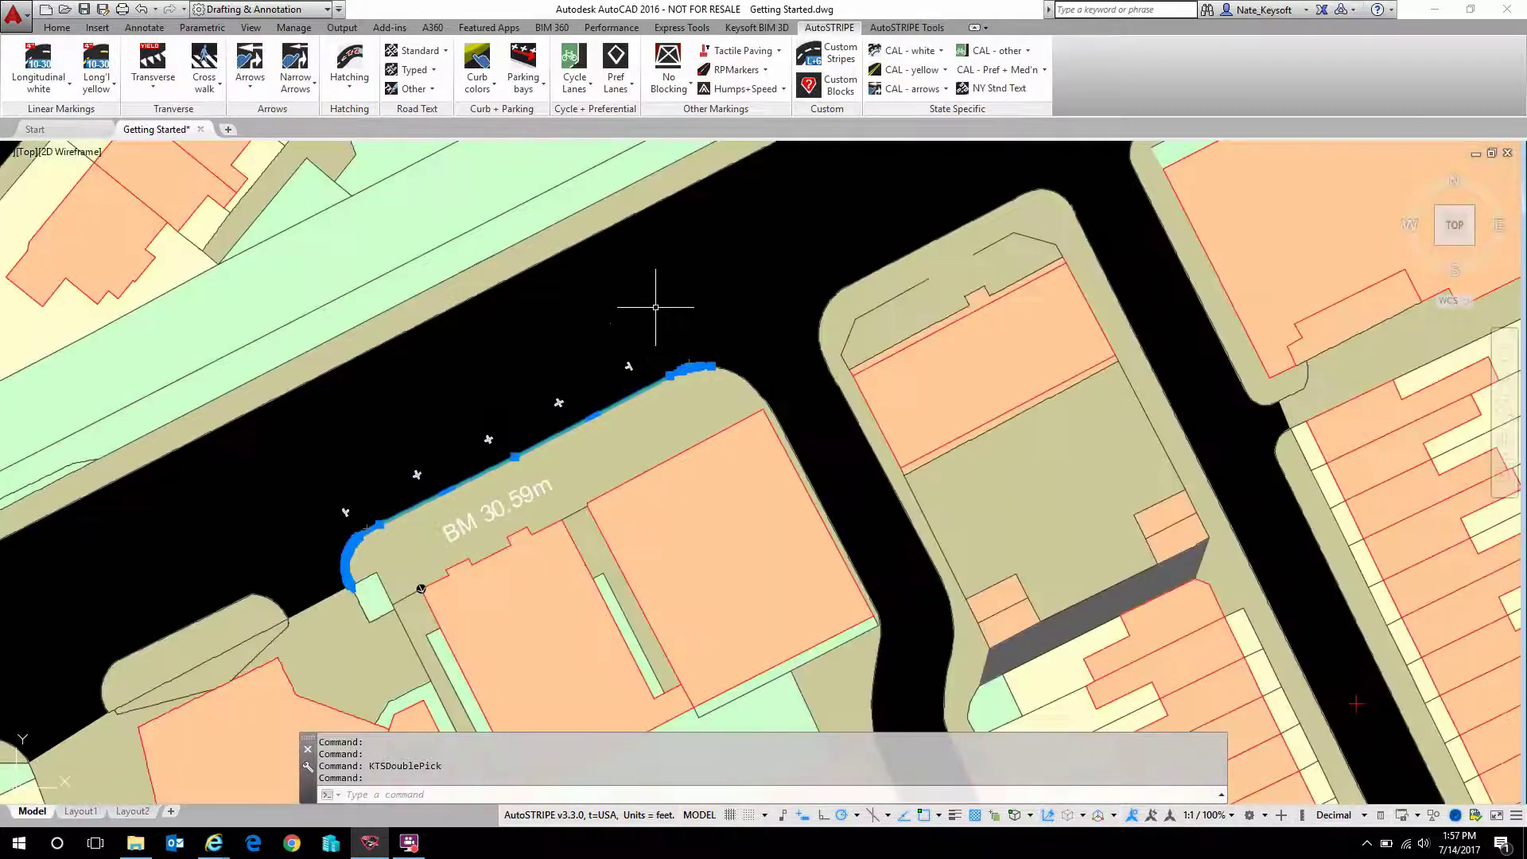
pyautogui.moveTo(656, 307); pyautogui.dragTo(632, 362, button='middle')
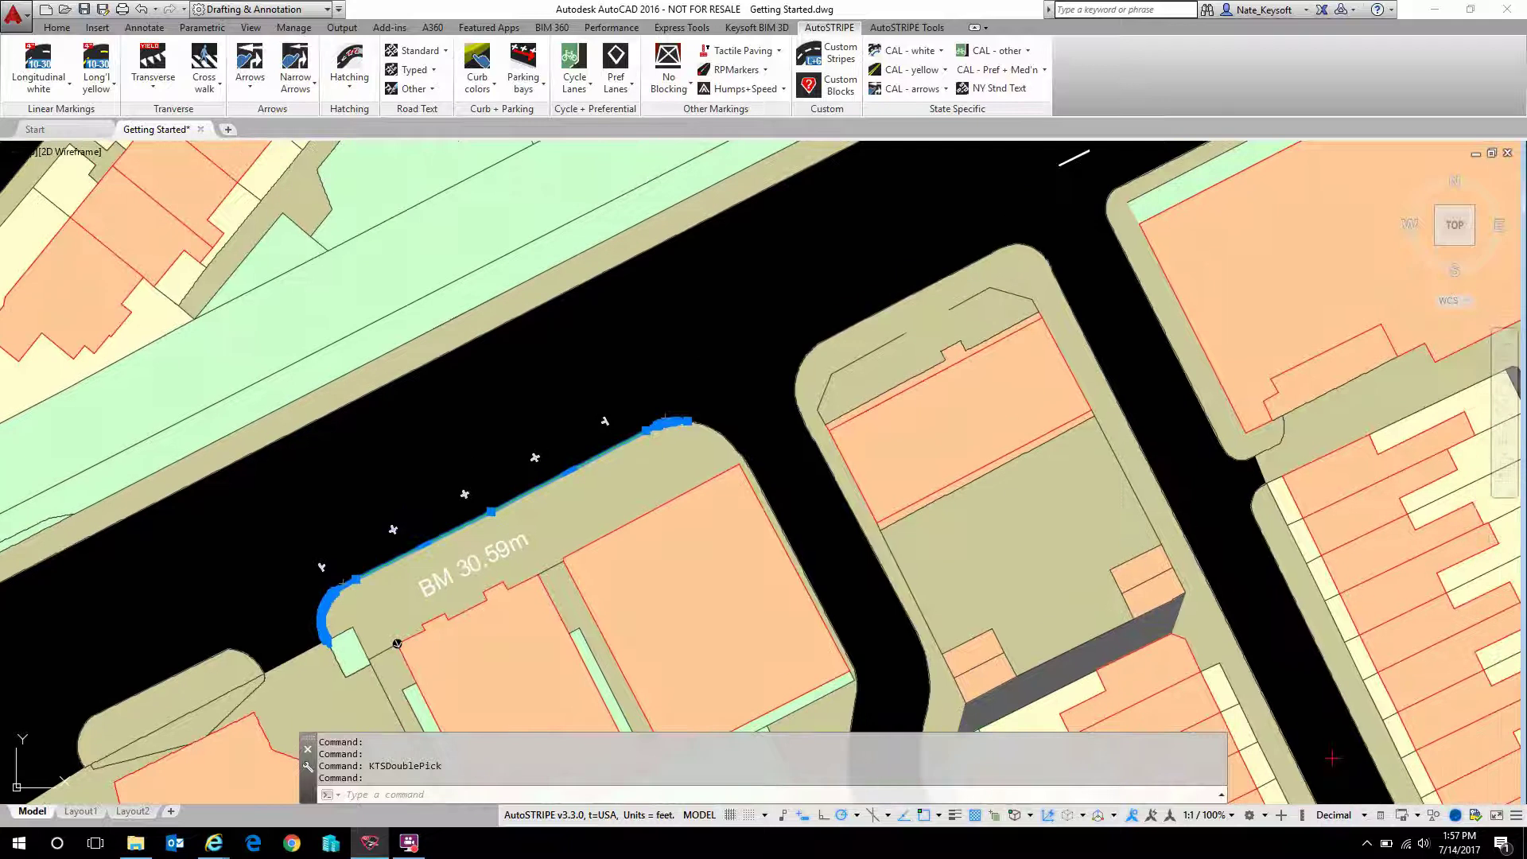
pyautogui.click(525, 83)
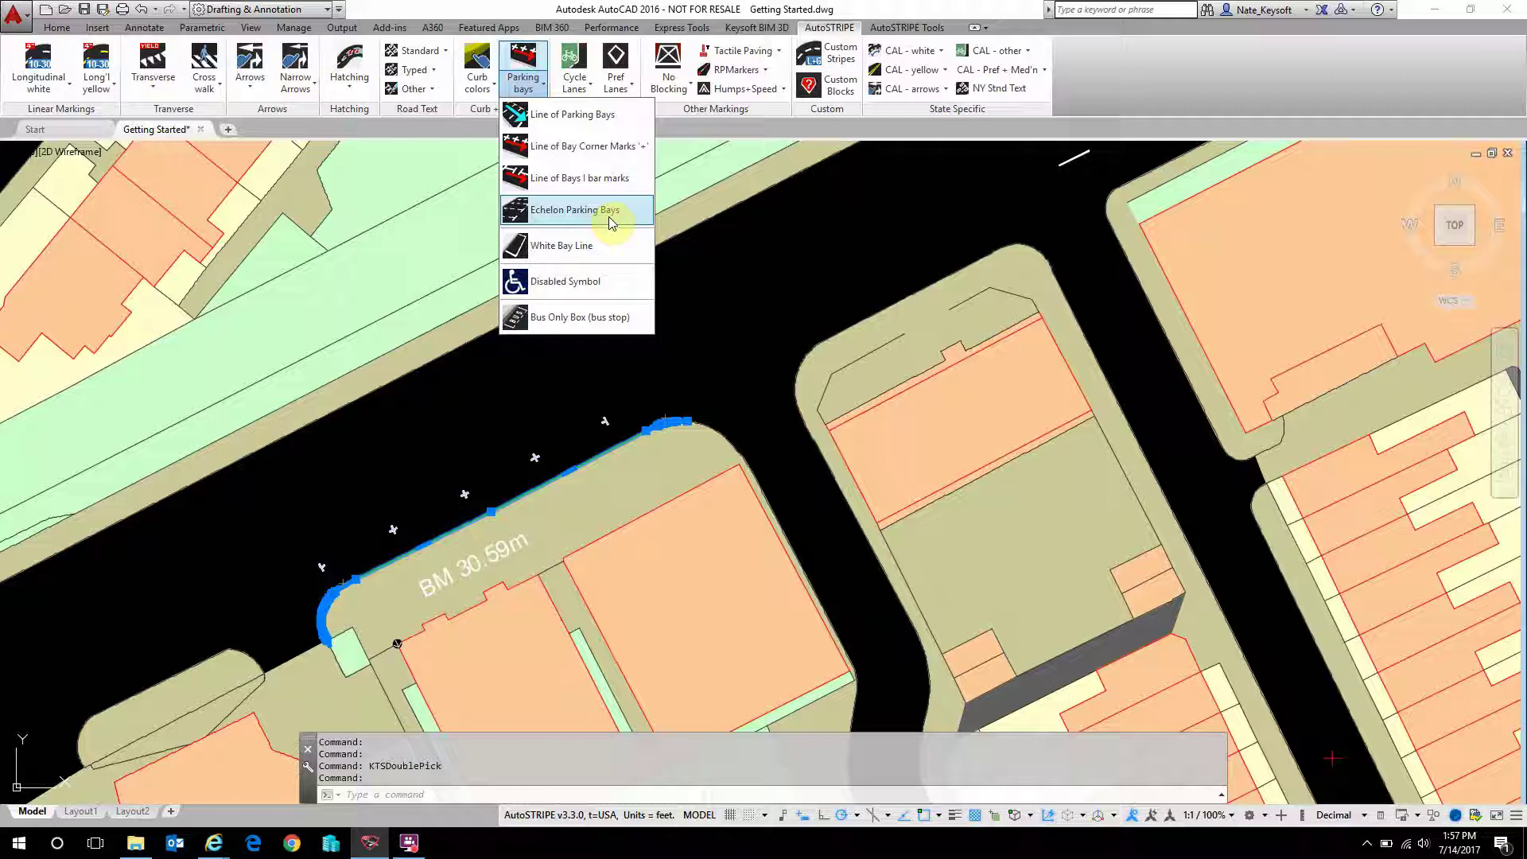
pyautogui.click(606, 281)
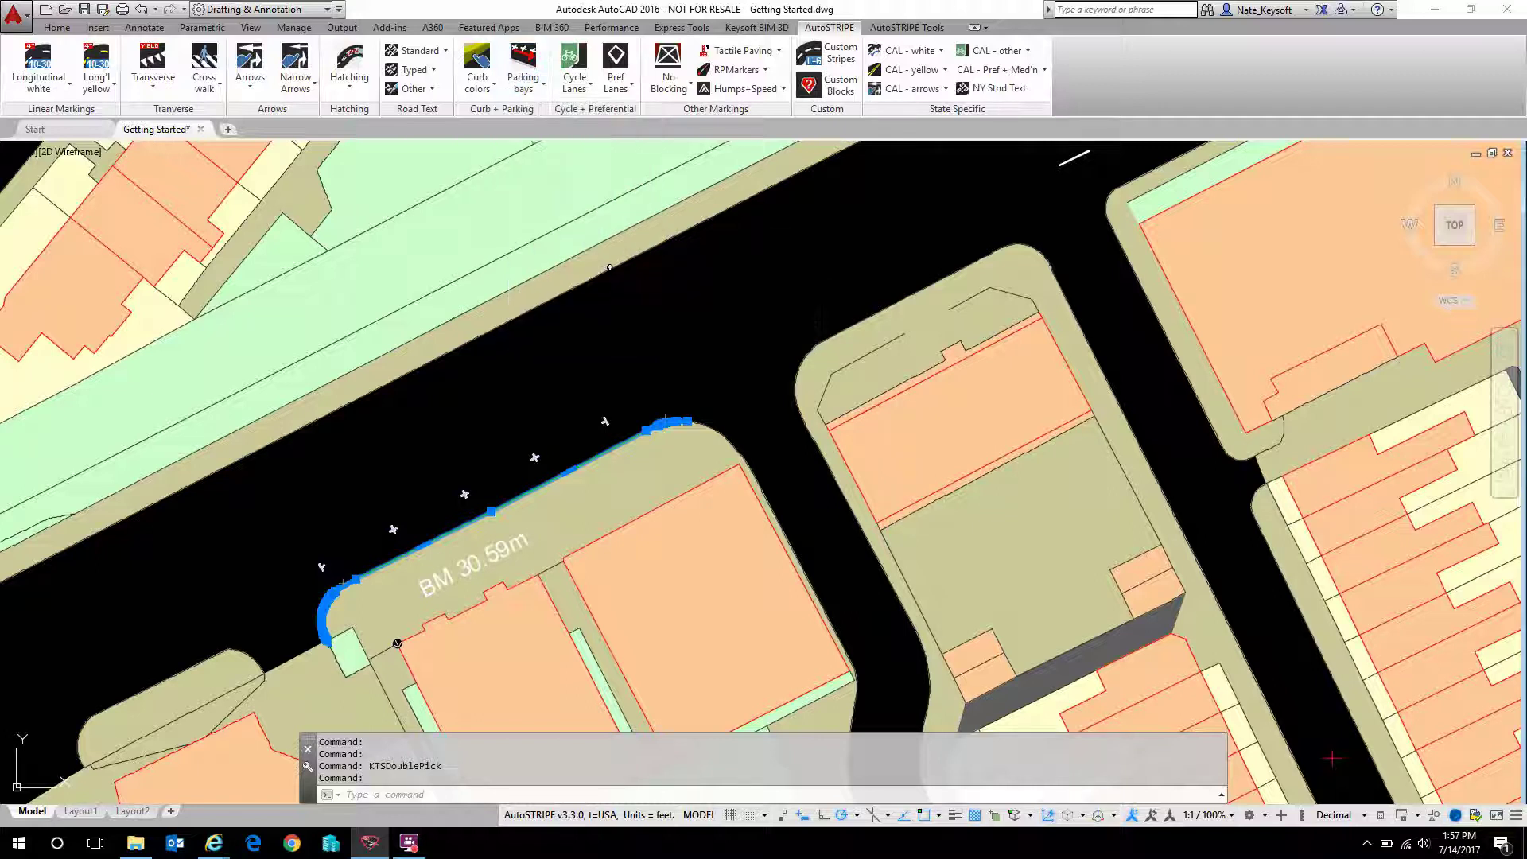
pyautogui.scroll(5, 556, 463)
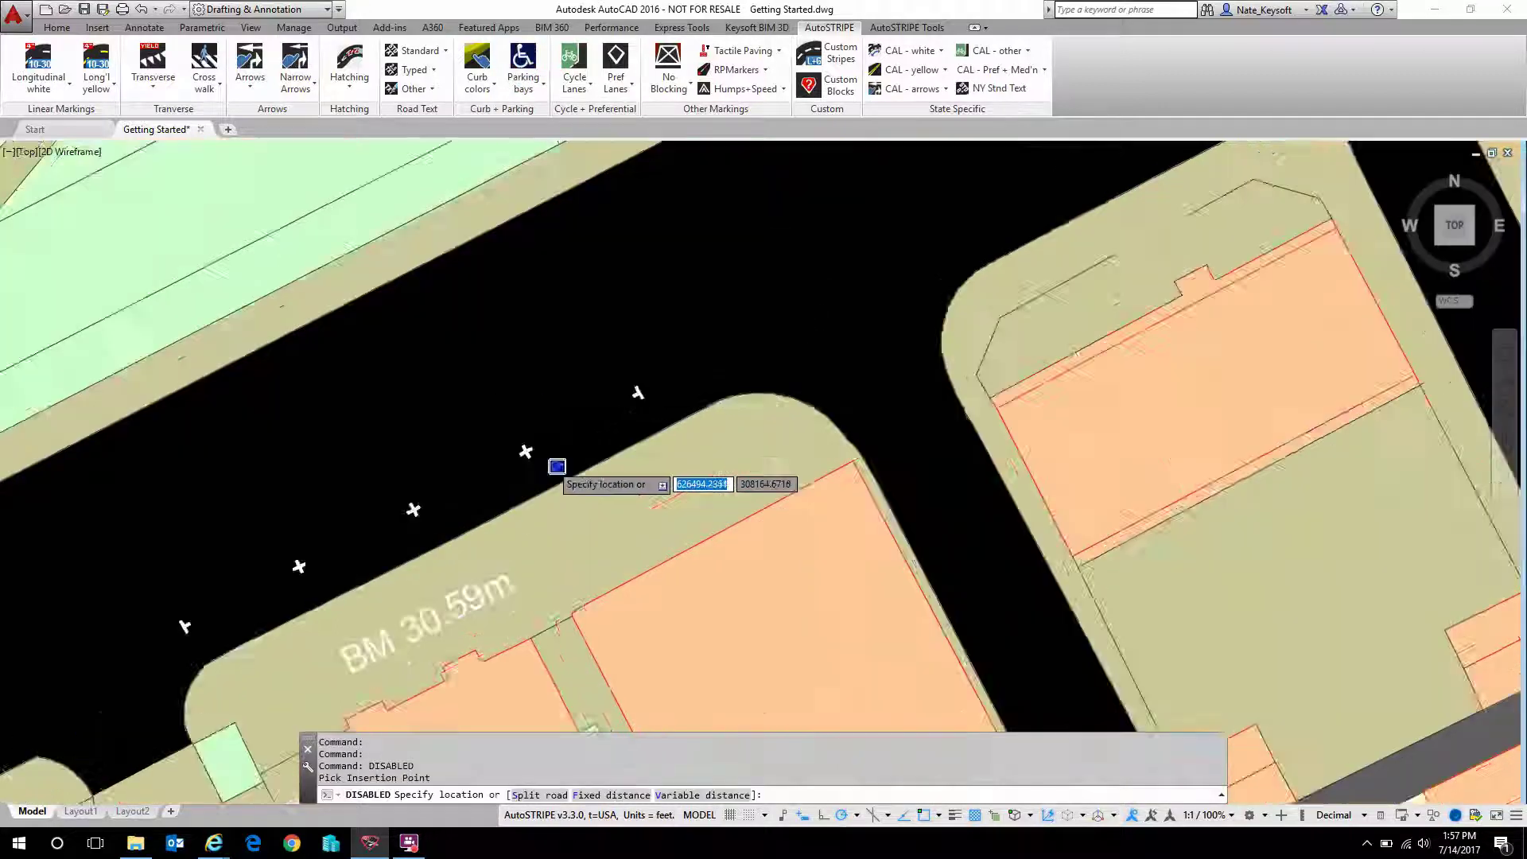
pyautogui.click(640, 417)
pyautogui.click(765, 334)
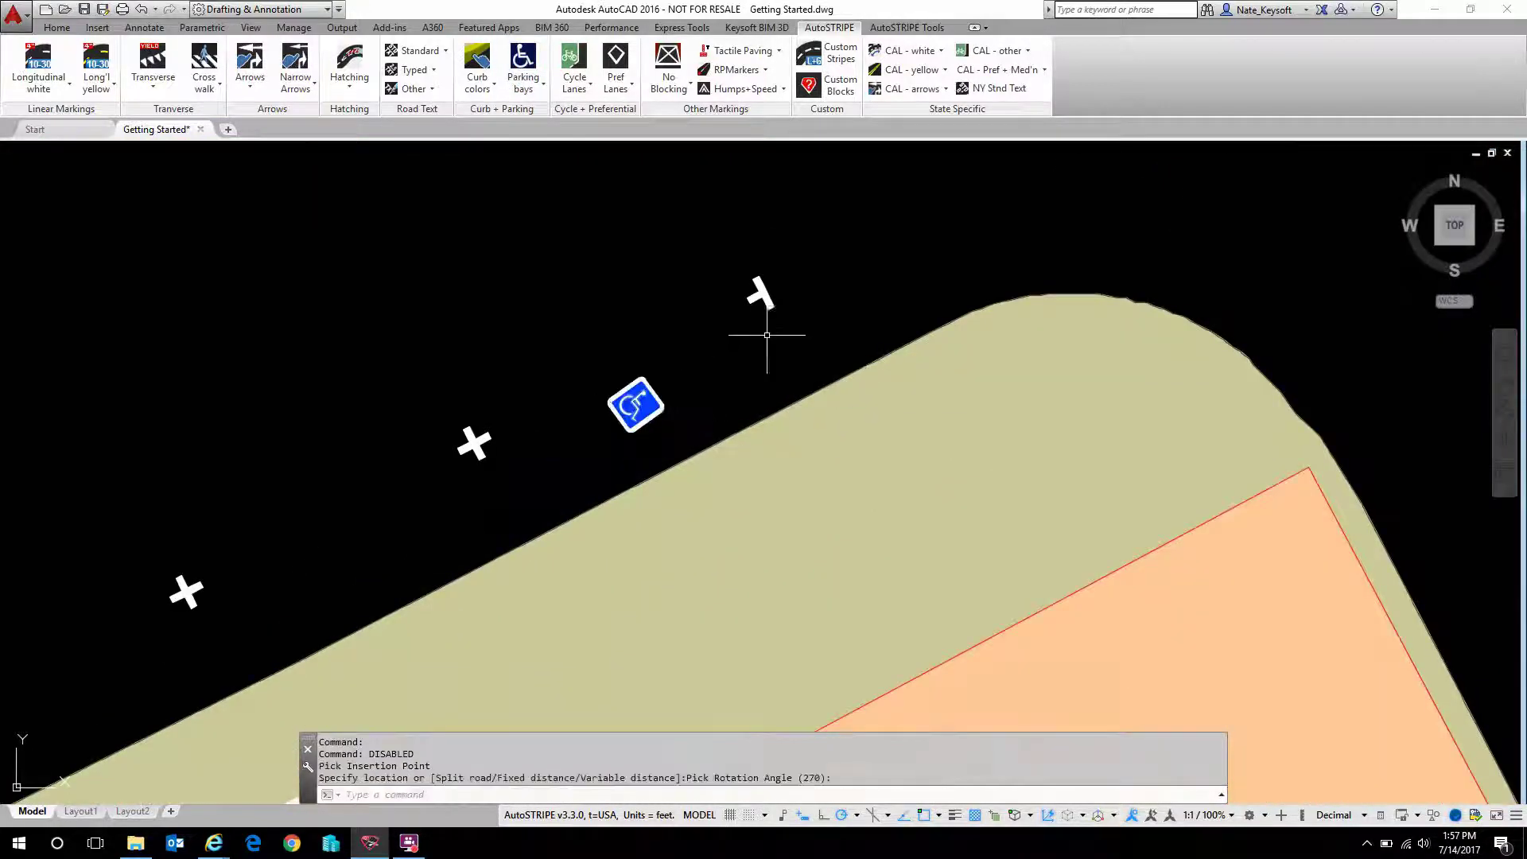
pyautogui.scroll(-5, 817, 306)
pyautogui.moveTo(835, 275); pyautogui.dragTo(675, 392, button='middle')
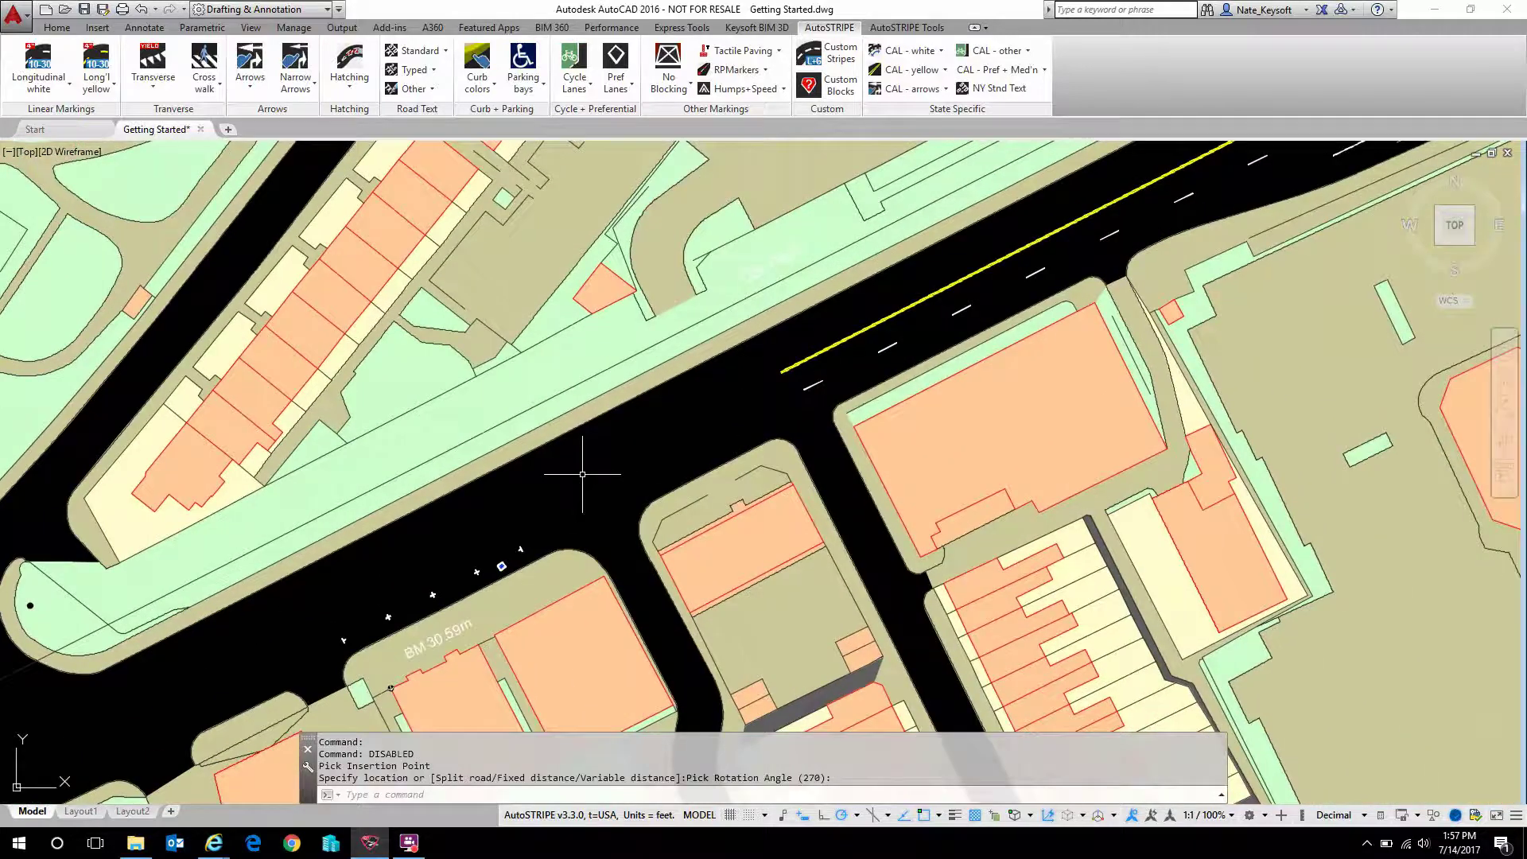
pyautogui.scroll(-4, 589, 471)
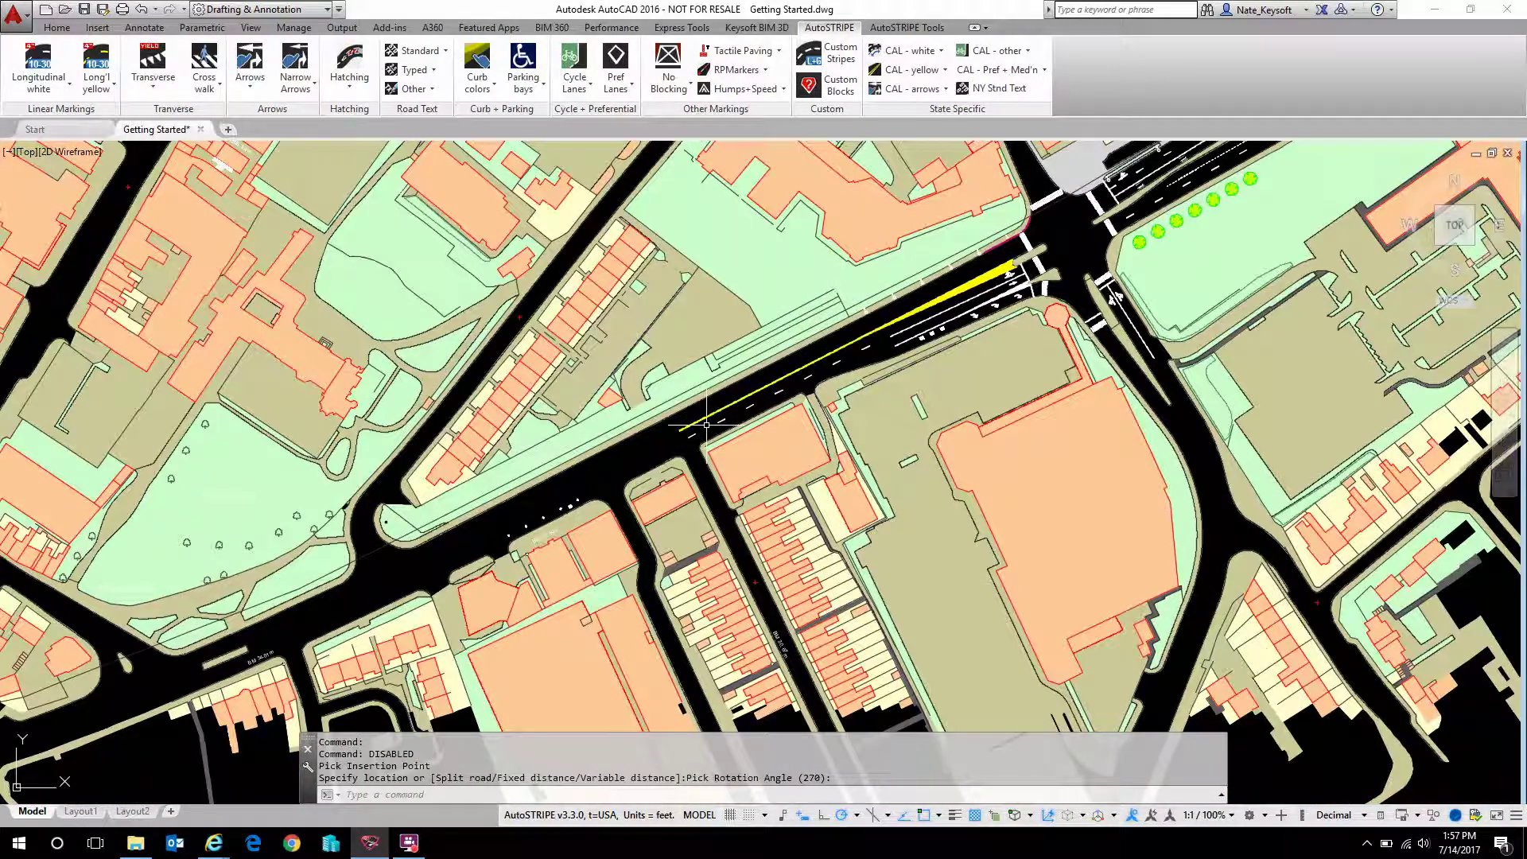